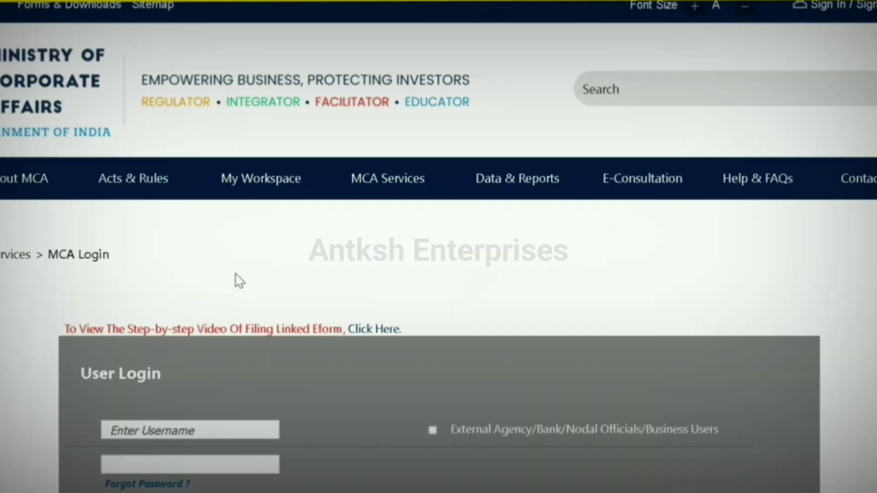
Select Registered User as the user category on the new user registration form.
{"action": "scroll", "coordinate": [202, 381], "scroll_direction": "down", "scroll_amount": 6}
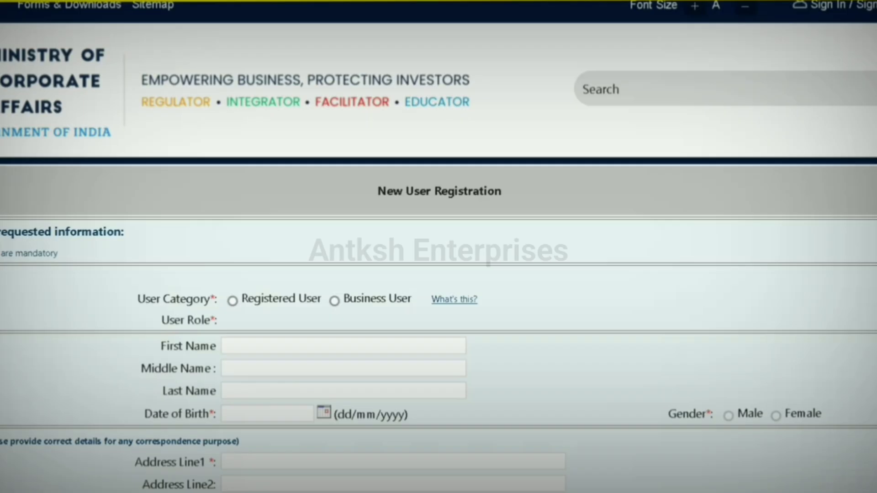
{"action": "scroll", "coordinate": [226, 471], "scroll_direction": "down", "scroll_amount": 1}
{"action": "scroll", "coordinate": [225, 190], "scroll_direction": "down", "scroll_amount": 2}
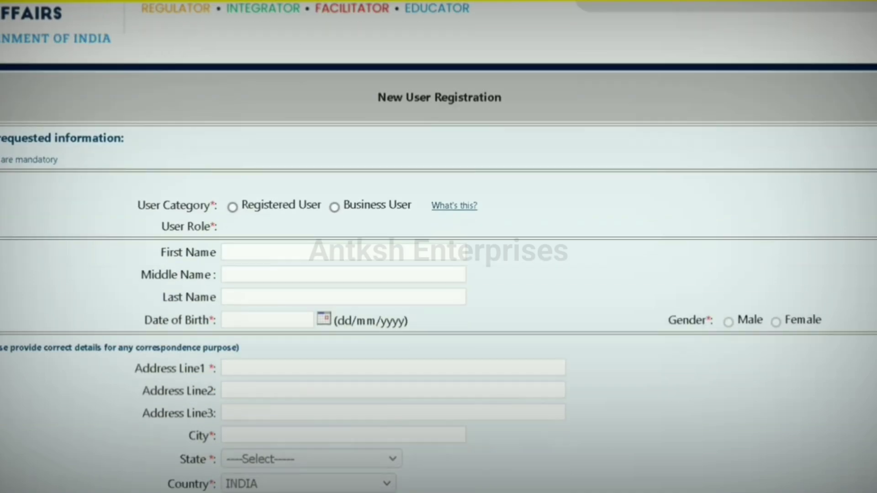
{"action": "left_click", "coordinate": [232, 207]}
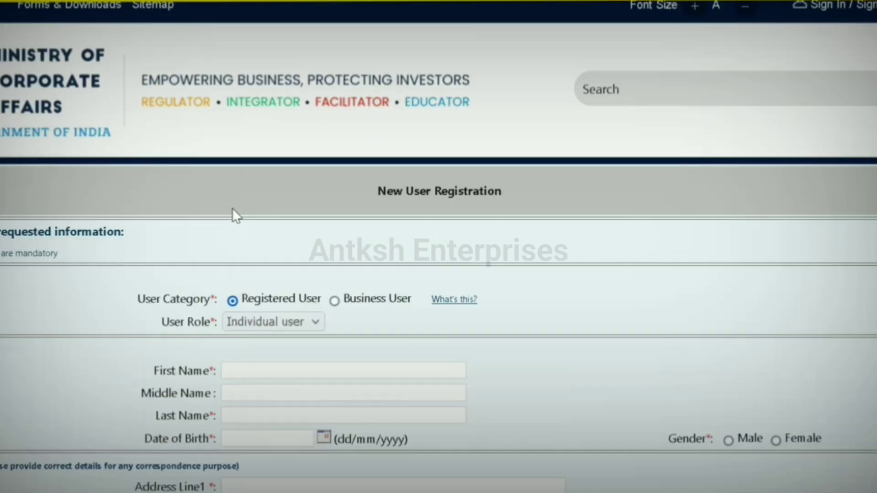
Review the registration form's personal, address, contact, login and hint question fields.
{"action": "scroll", "coordinate": [231, 210], "scroll_direction": "down", "scroll_amount": 4}
{"action": "scroll", "coordinate": [244, 206], "scroll_direction": "down", "scroll_amount": 2}
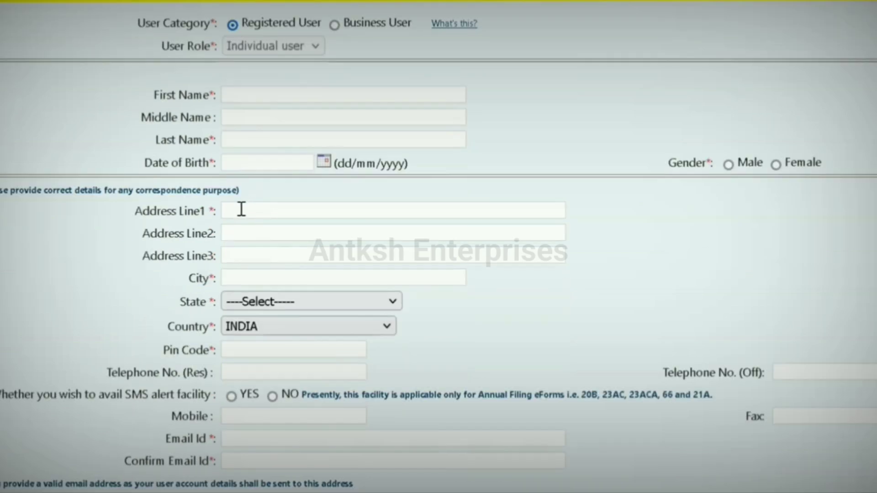
{"action": "scroll", "coordinate": [256, 188], "scroll_direction": "down", "scroll_amount": 4}
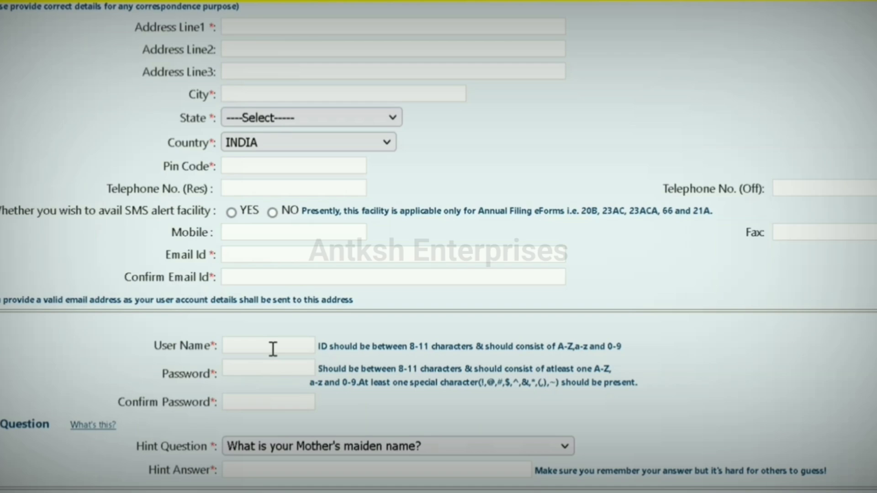
{"action": "scroll", "coordinate": [202, 374], "scroll_direction": "down", "scroll_amount": 2}
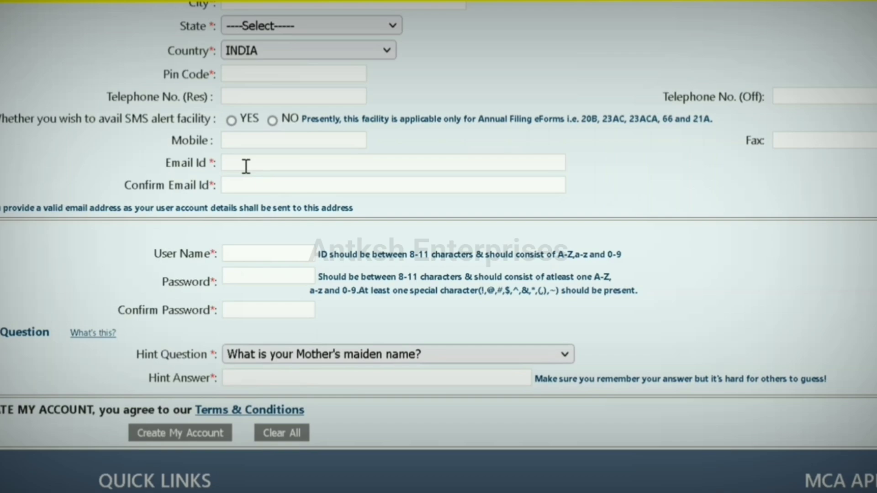
{"action": "scroll", "coordinate": [362, 231], "scroll_direction": "up", "scroll_amount": 10}
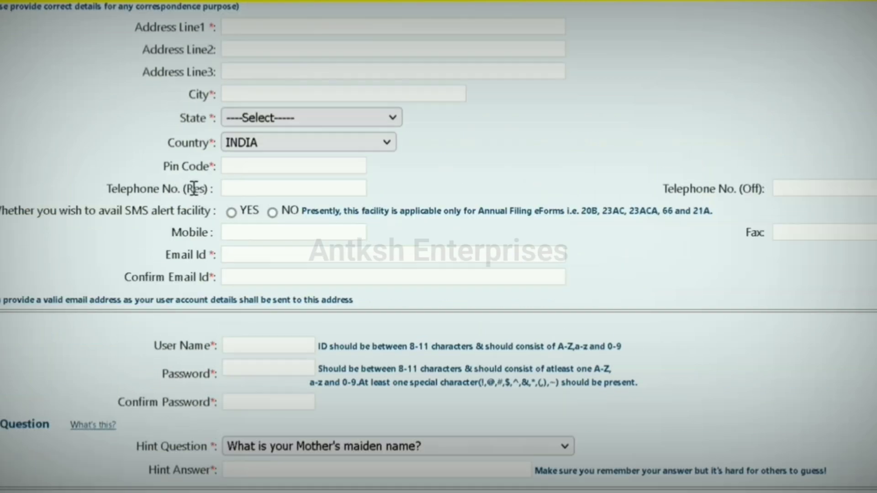
Sign in to the MCA portal and open the SPICe+ page under Company Services.
{"action": "left_click", "coordinate": [813, 7]}
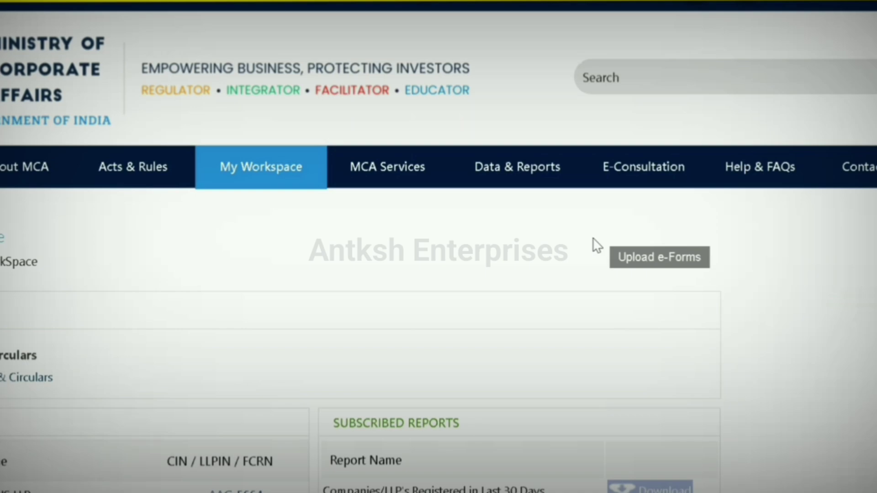
{"action": "mouse_move", "coordinate": [378, 173]}
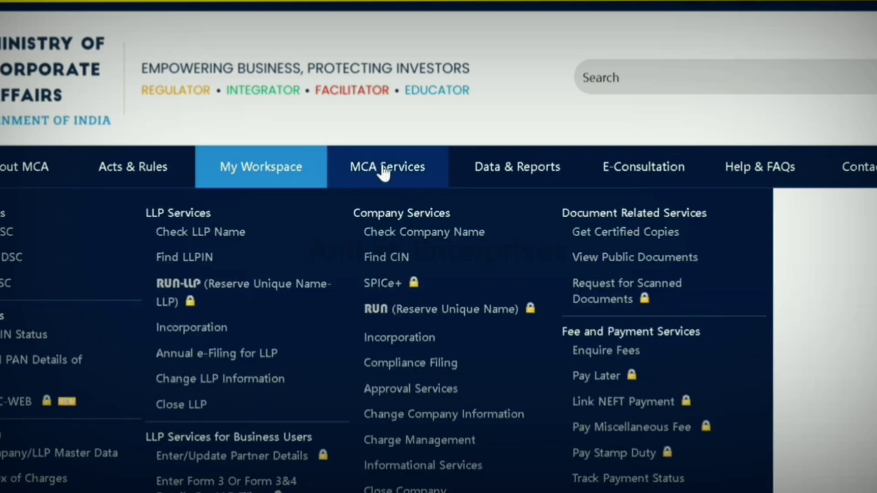
{"action": "left_click", "coordinate": [404, 281]}
{"action": "scroll", "coordinate": [607, 193], "scroll_direction": "down", "scroll_amount": 3}
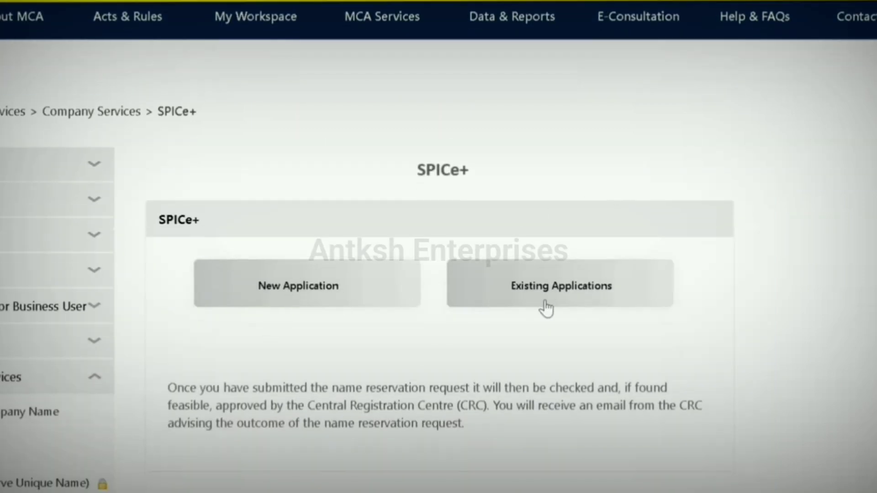
Start a new SPICe+ application.
{"action": "scroll", "coordinate": [776, 219], "scroll_direction": "up", "scroll_amount": 1}
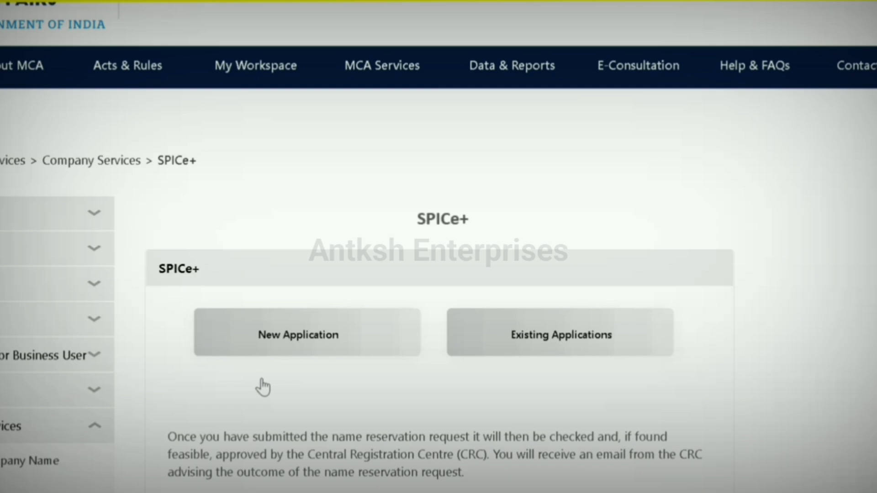
{"action": "scroll", "coordinate": [260, 347], "scroll_direction": "down", "scroll_amount": 1}
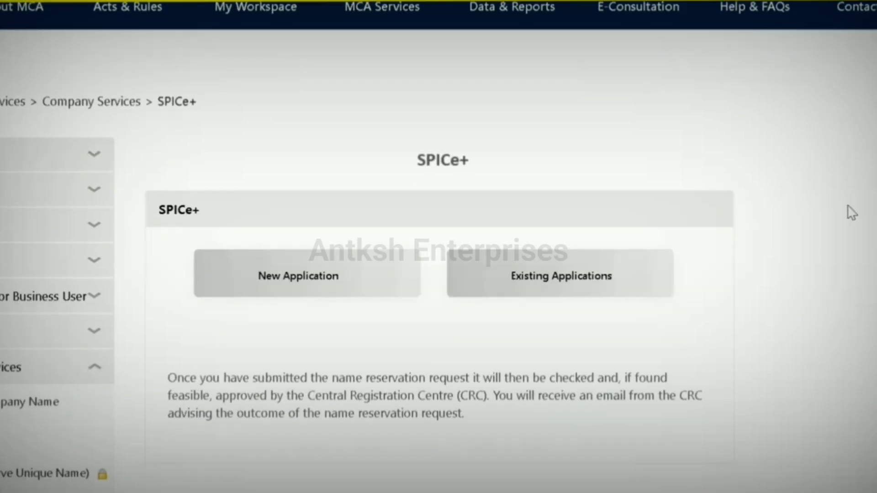
{"action": "left_click", "coordinate": [243, 278]}
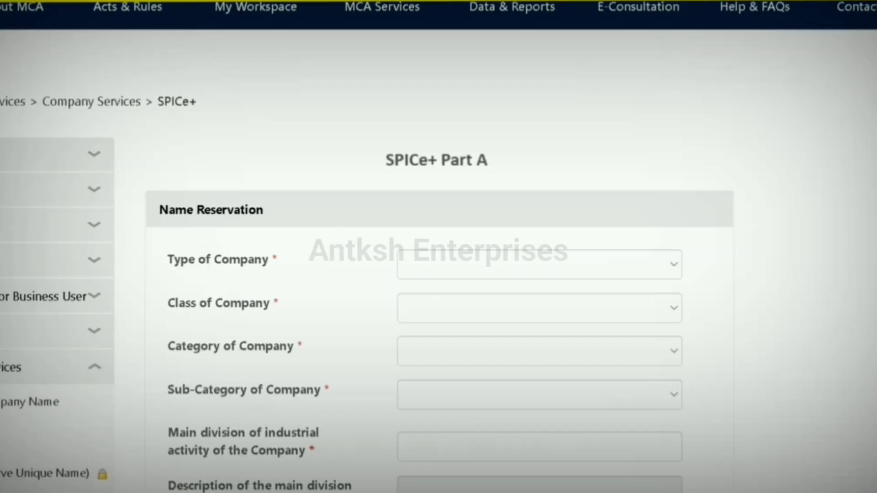
Review the SPICe+ Part A Name Reservation fields, from the type of company to the proposed names and file attachment.
{"action": "scroll", "coordinate": [808, 228], "scroll_direction": "down", "scroll_amount": 3}
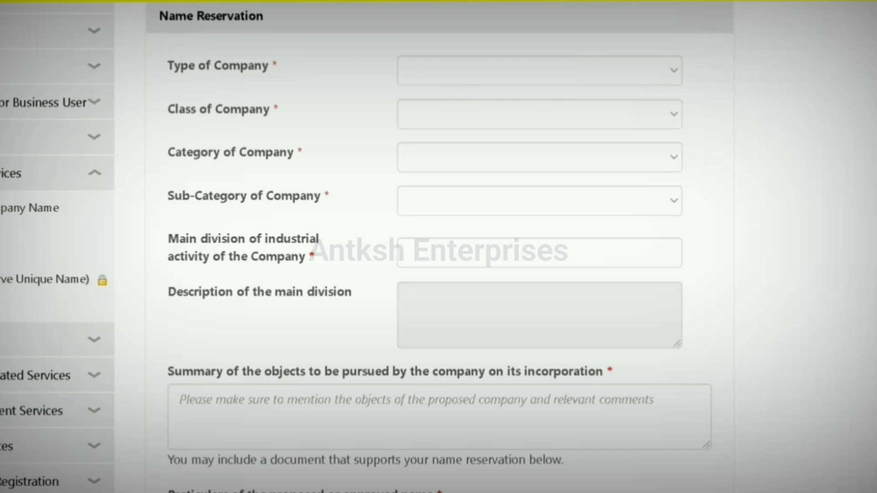
{"action": "scroll", "coordinate": [438, 247], "scroll_direction": "up", "scroll_amount": 1}
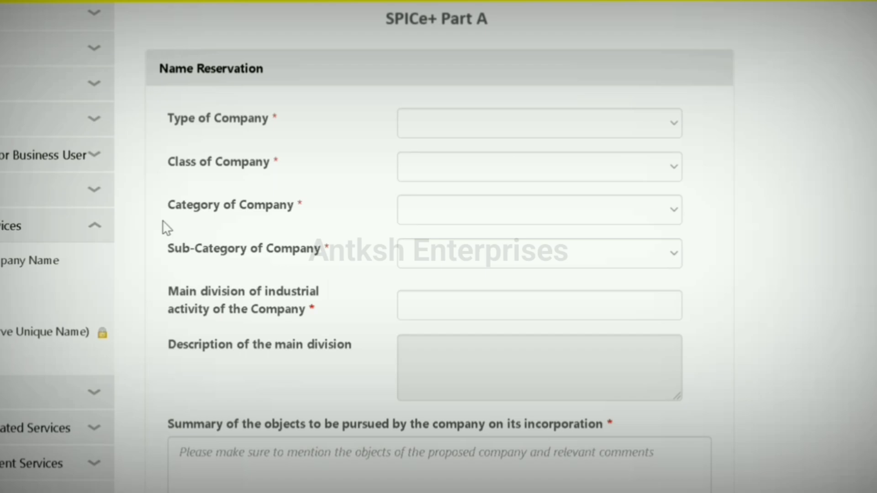
{"action": "scroll", "coordinate": [438, 247], "scroll_direction": "down", "scroll_amount": 2}
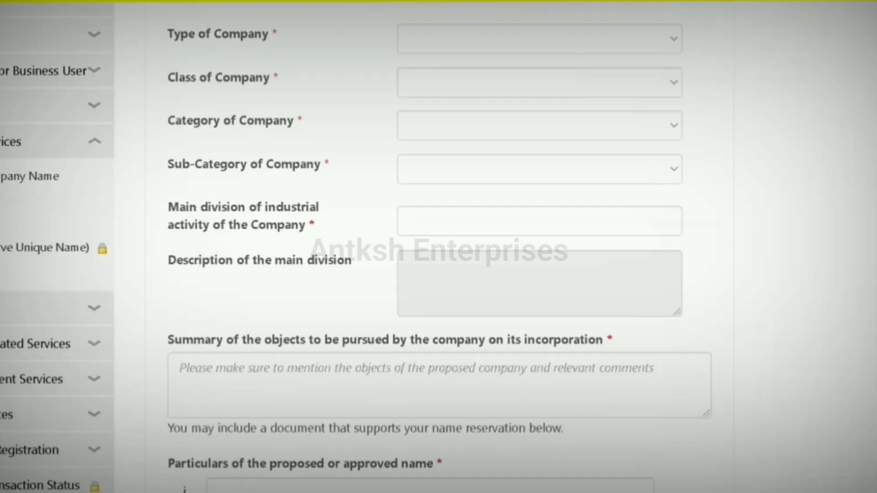
{"action": "scroll", "coordinate": [438, 247], "scroll_direction": "down", "scroll_amount": 2}
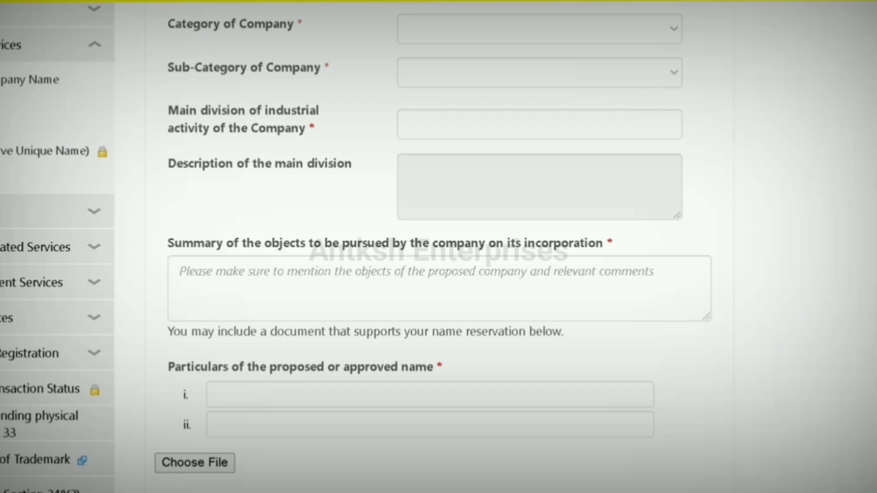
{"action": "scroll", "coordinate": [470, 109], "scroll_direction": "up", "scroll_amount": 8}
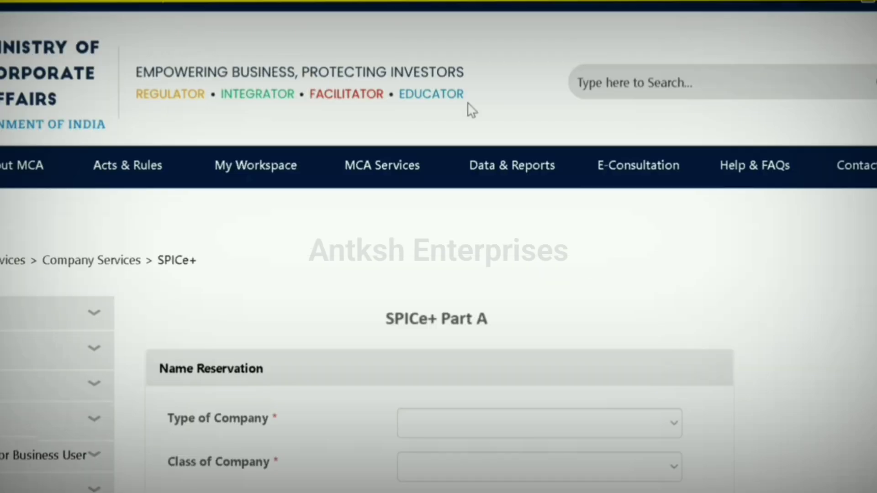
Choose New Company (Others) as the type of company and check which company classes are offered.
{"action": "scroll", "coordinate": [757, 81], "scroll_direction": "down", "scroll_amount": 5}
{"action": "left_click", "coordinate": [447, 125]}
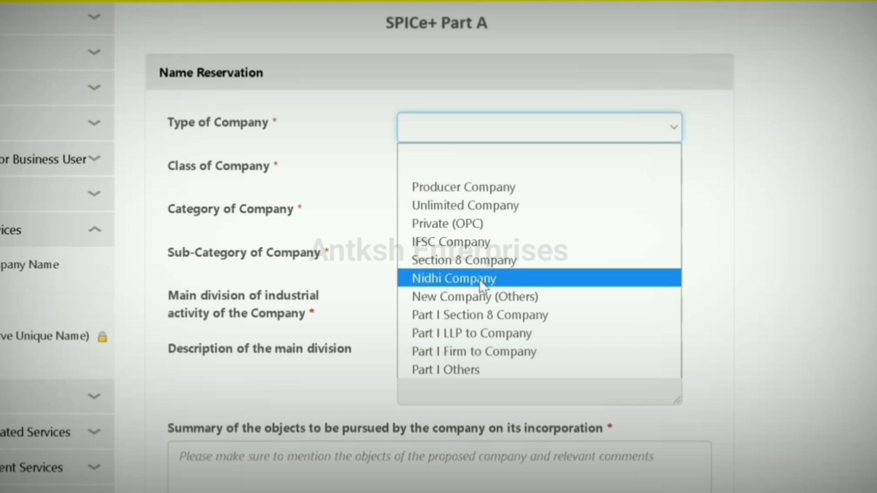
{"action": "left_click", "coordinate": [480, 296]}
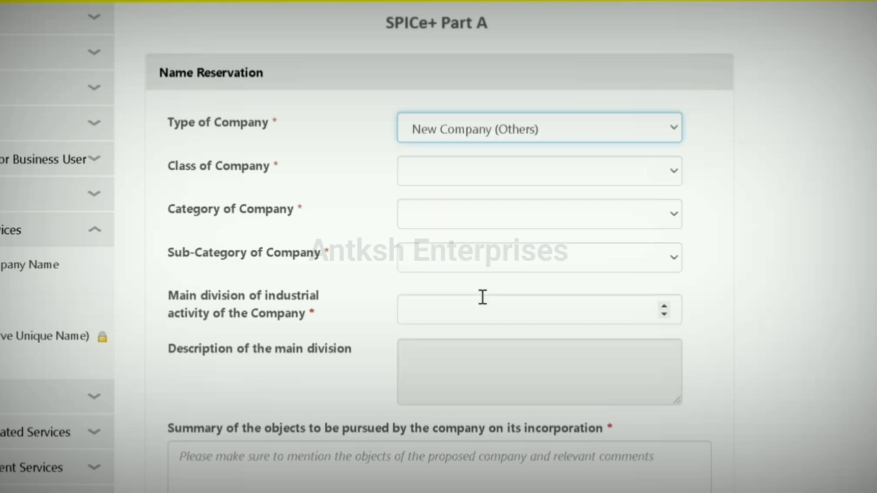
{"action": "left_click", "coordinate": [619, 166]}
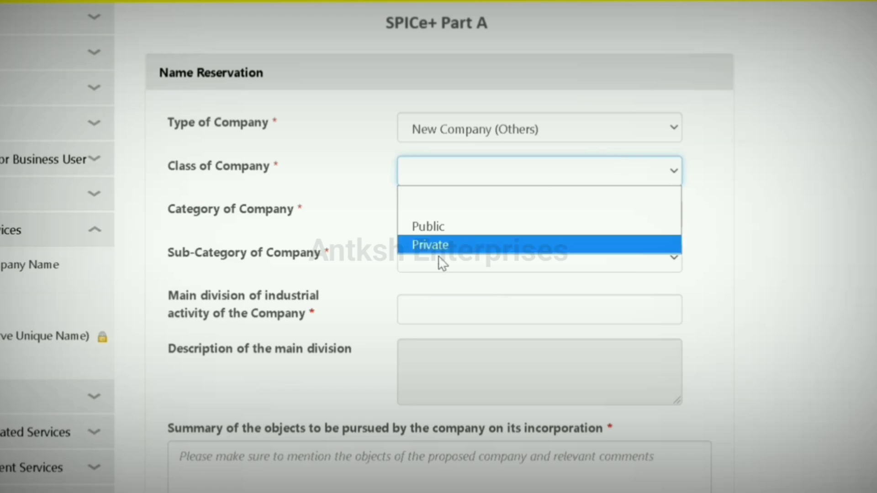
{"action": "left_click", "coordinate": [469, 165]}
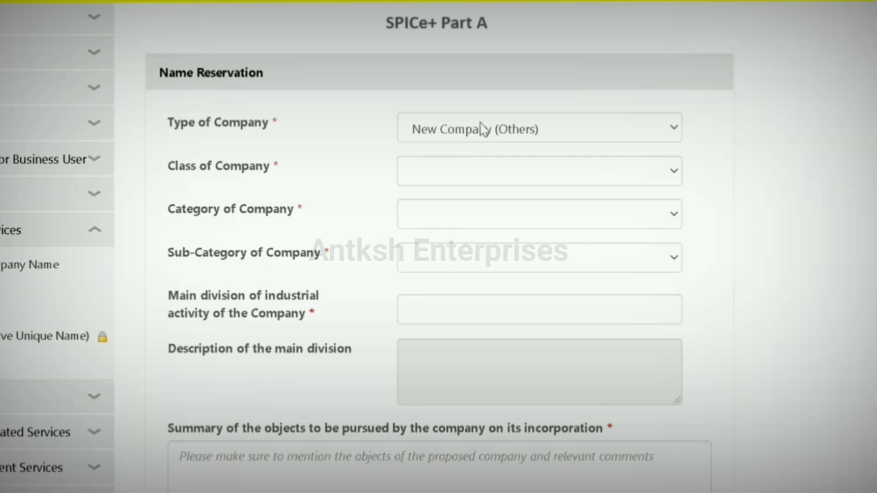
Try Producer Company and then Unlimited Company as the type of company, checking the class options for the latter.
{"action": "left_click", "coordinate": [481, 130]}
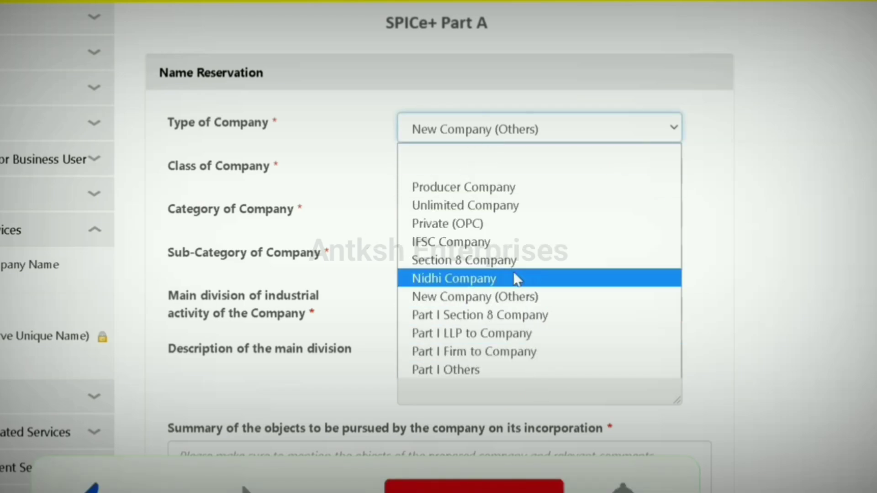
{"action": "left_click", "coordinate": [499, 192]}
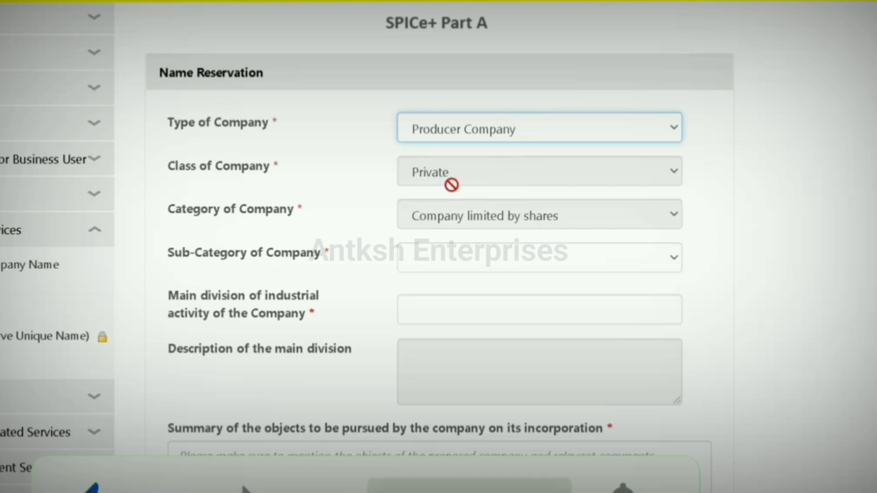
{"action": "left_click", "coordinate": [472, 140]}
{"action": "left_click", "coordinate": [494, 203]}
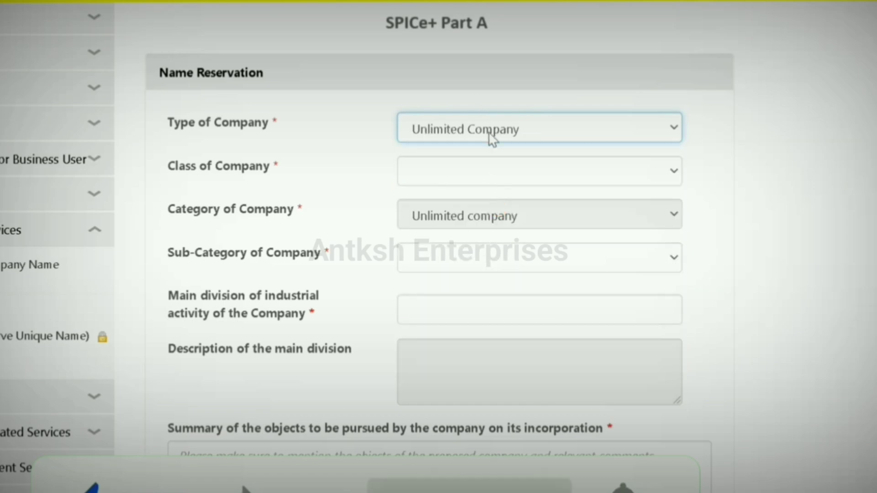
{"action": "left_click", "coordinate": [493, 139]}
{"action": "left_click", "coordinate": [495, 141]}
{"action": "left_click", "coordinate": [480, 178]}
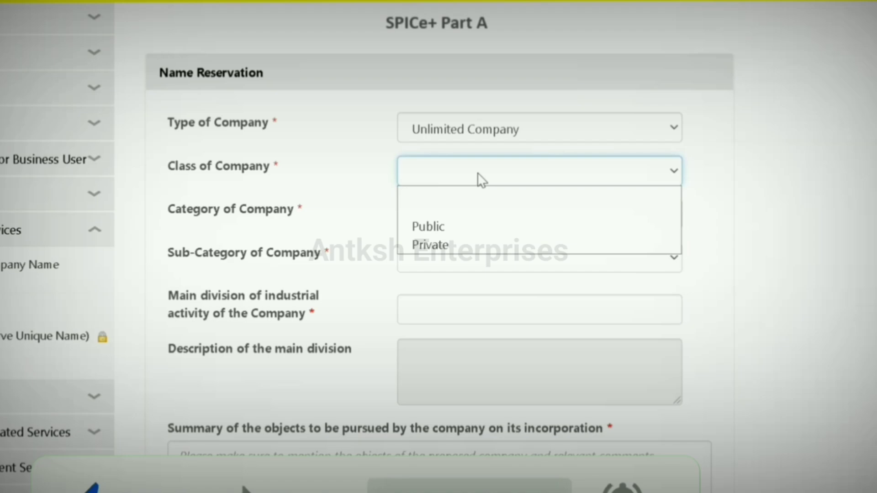
Change the type of company to IFSC Company and check the available class options.
{"action": "left_click", "coordinate": [485, 134]}
{"action": "left_click", "coordinate": [486, 134]}
{"action": "left_click", "coordinate": [486, 134]}
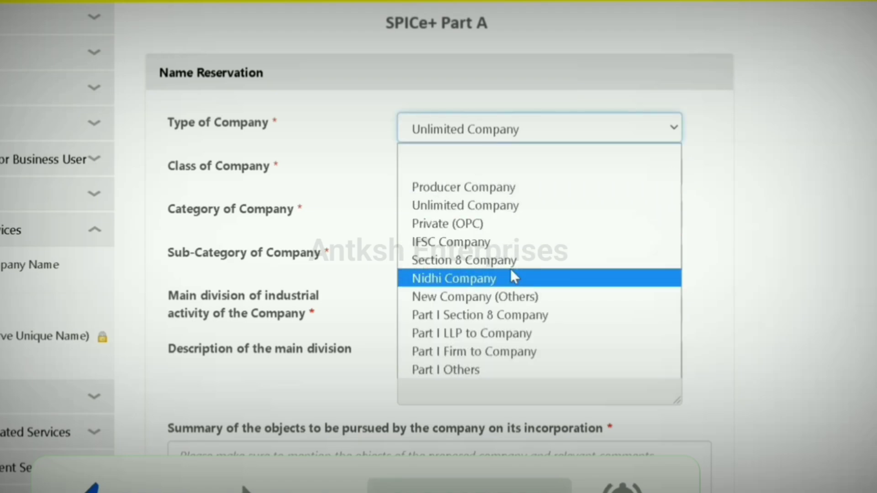
{"action": "left_click", "coordinate": [502, 242]}
{"action": "left_click", "coordinate": [523, 182]}
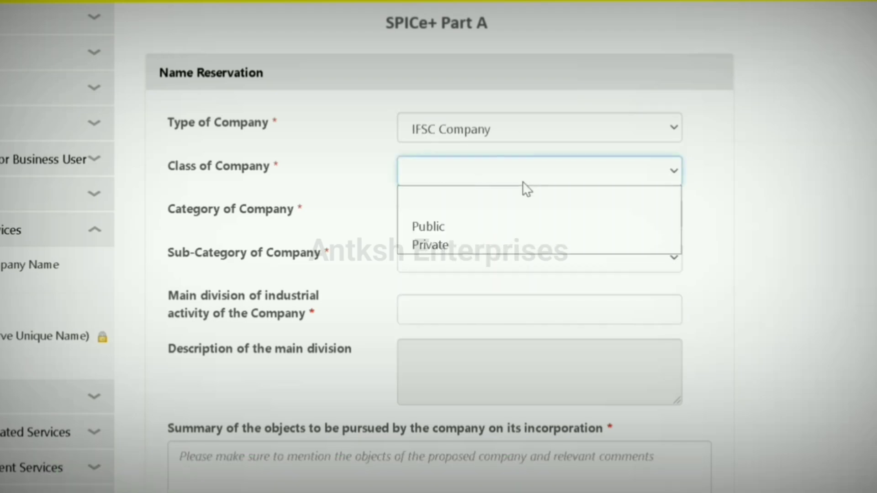
Switch the type of company to Nidhi Company.
{"action": "left_click", "coordinate": [525, 133]}
{"action": "left_click", "coordinate": [525, 133]}
{"action": "left_click", "coordinate": [524, 133]}
{"action": "left_click", "coordinate": [525, 133]}
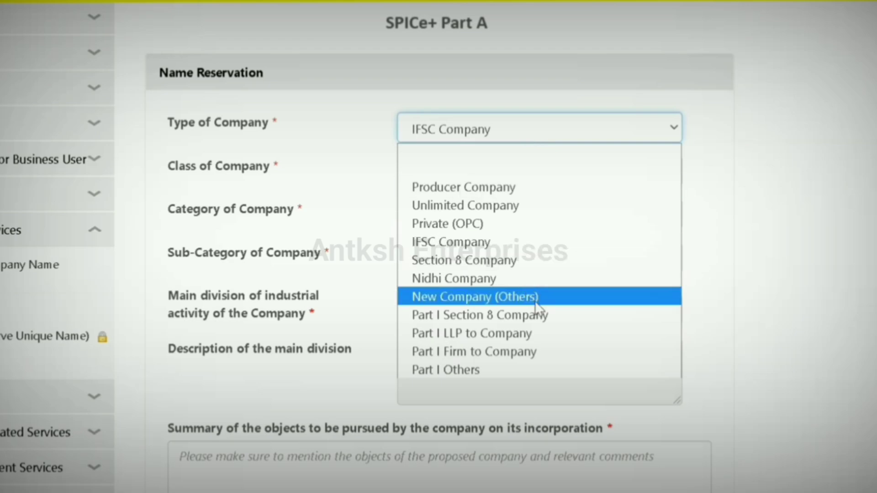
{"action": "left_click", "coordinate": [480, 280]}
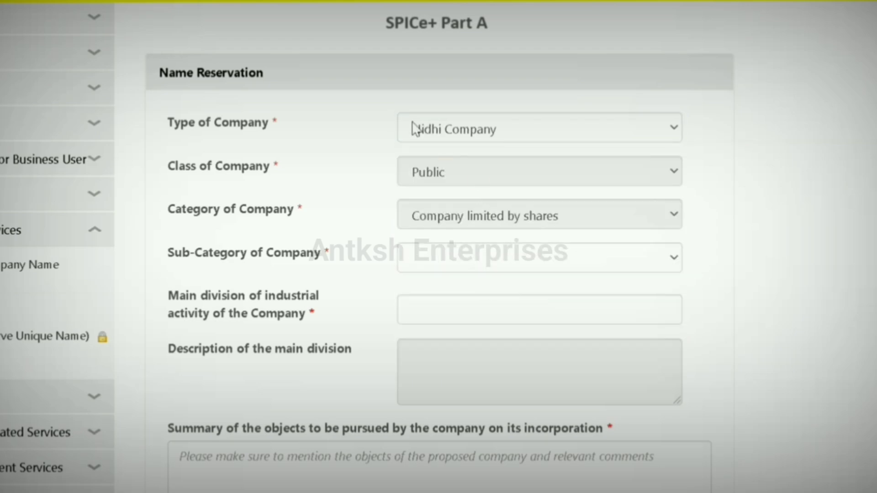
Try Part I LLP to Company as the type of company and check its LLPIN field and class options.
{"action": "left_click", "coordinate": [423, 134]}
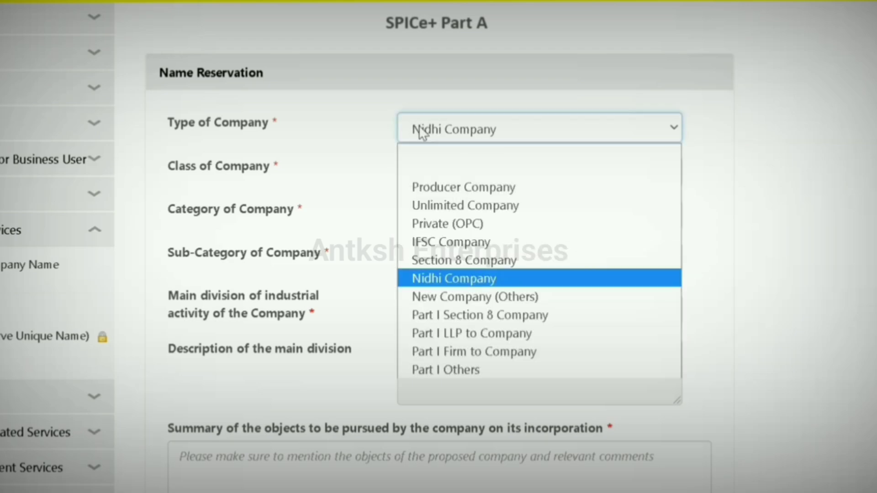
{"action": "left_click", "coordinate": [507, 334]}
{"action": "left_click", "coordinate": [491, 175]}
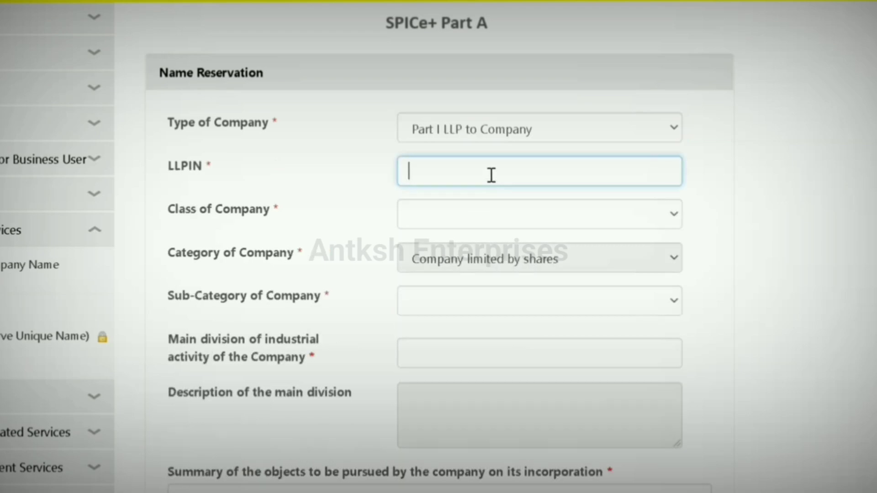
{"action": "left_click", "coordinate": [508, 220]}
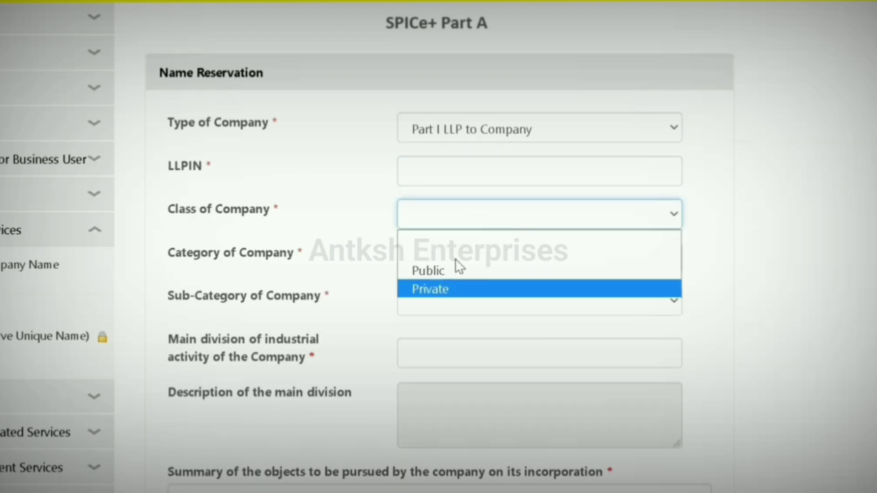
Set the type of company to New Company (Others).
{"action": "left_click", "coordinate": [469, 130]}
{"action": "left_click", "coordinate": [469, 130]}
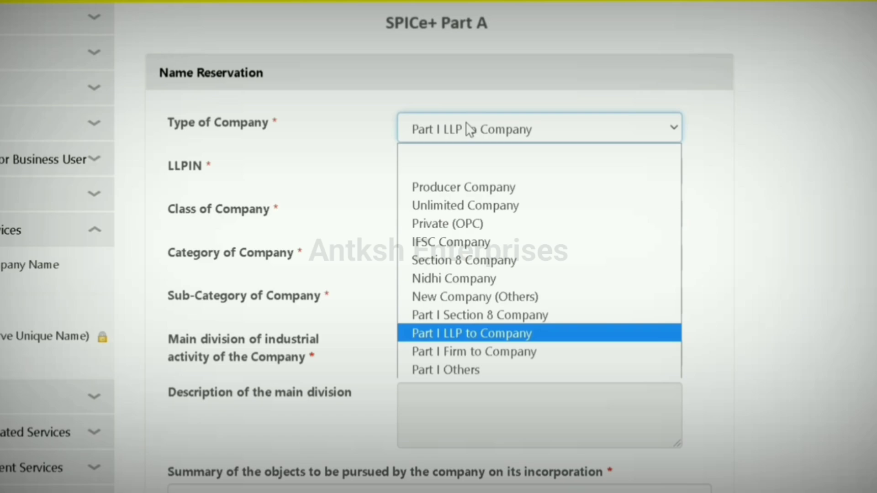
{"action": "left_click", "coordinate": [472, 297]}
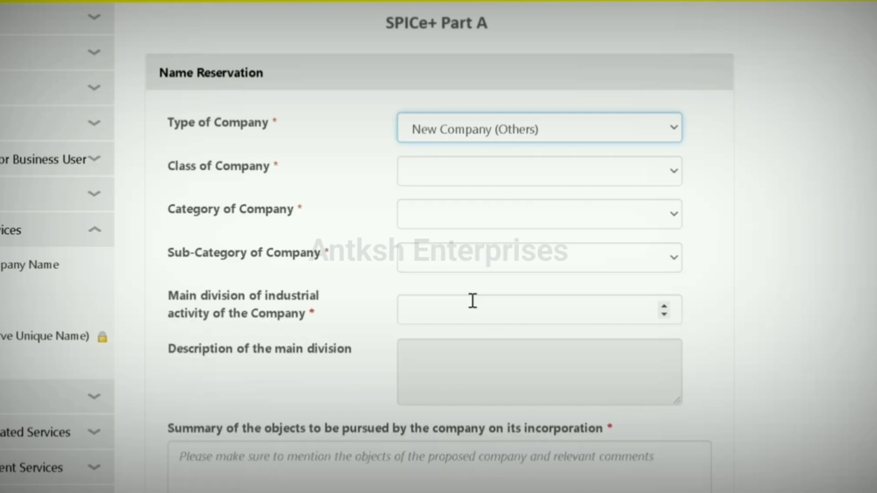
Set the class of company to Private, the category to Company limited by shares and the sub-category to Non-government company.
{"action": "left_click", "coordinate": [607, 174]}
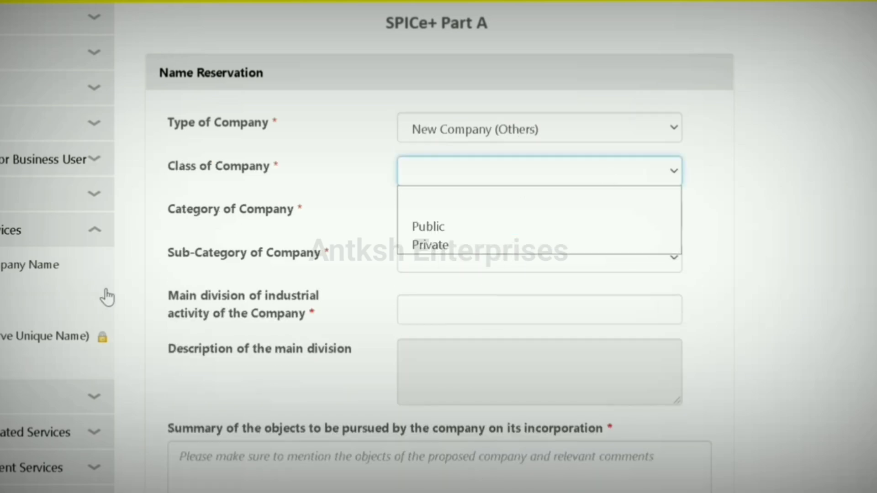
{"action": "left_click", "coordinate": [432, 244]}
{"action": "left_click", "coordinate": [513, 212]}
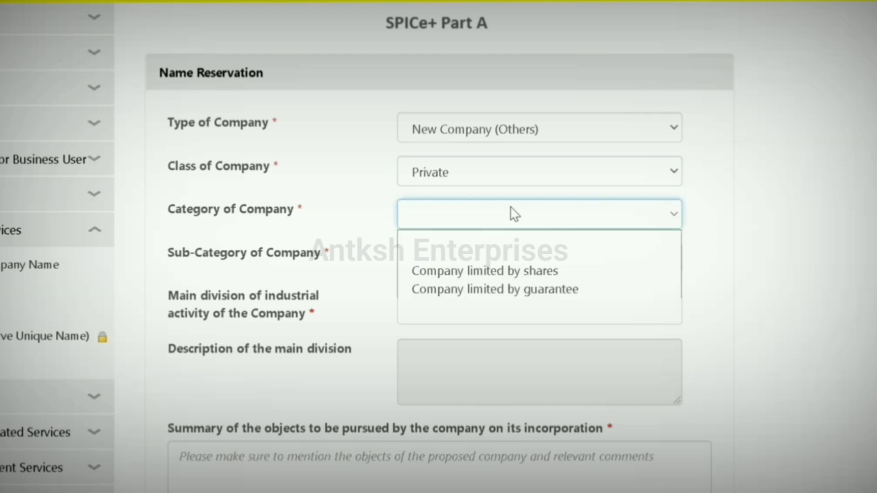
{"action": "left_click", "coordinate": [494, 273]}
{"action": "left_click", "coordinate": [646, 257]}
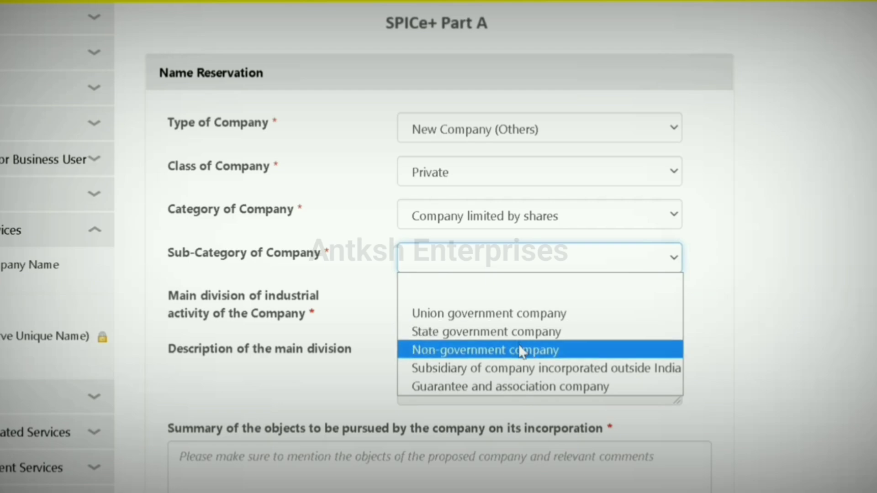
{"action": "left_click", "coordinate": [541, 358]}
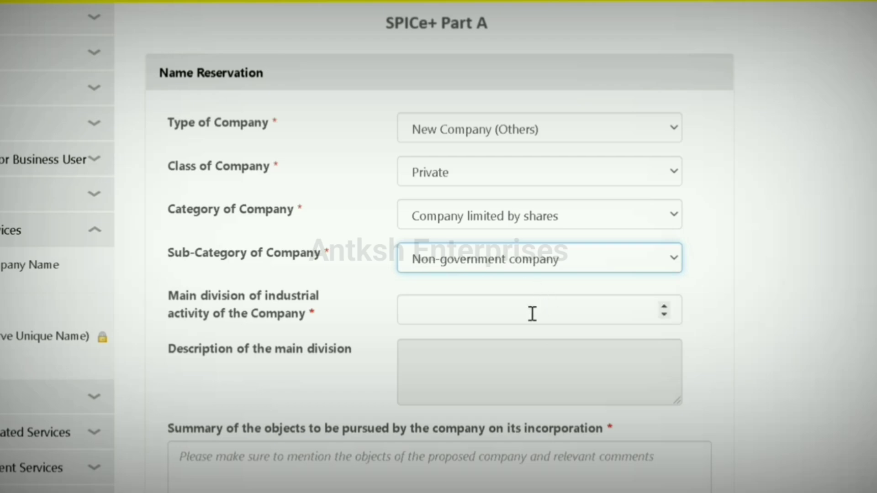
Try 04 as the main division of industrial activity, and clear the entry.
{"action": "left_click", "coordinate": [495, 314]}
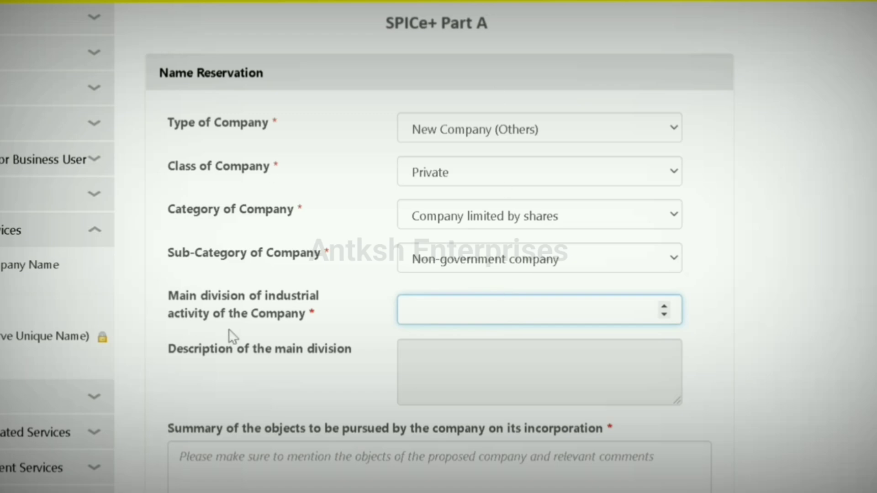
{"action": "left_click_drag", "start_coordinate": [168, 296], "coordinate": [325, 321]}
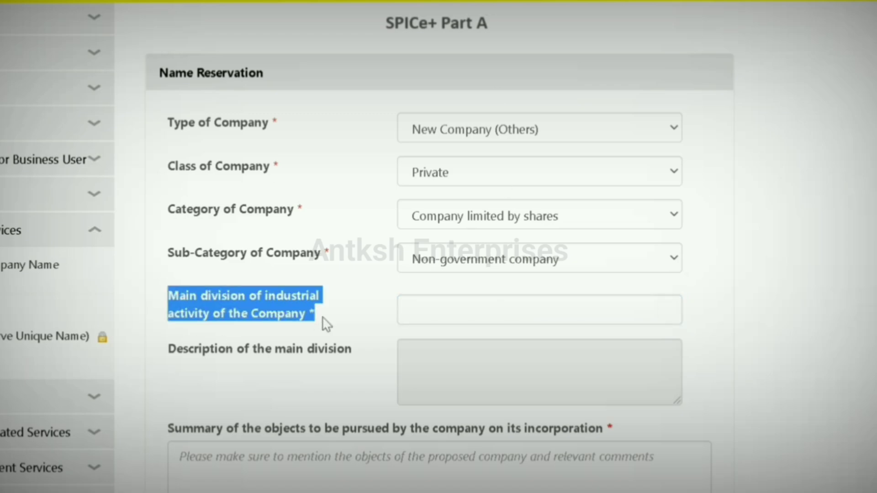
{"action": "left_click", "coordinate": [462, 317]}
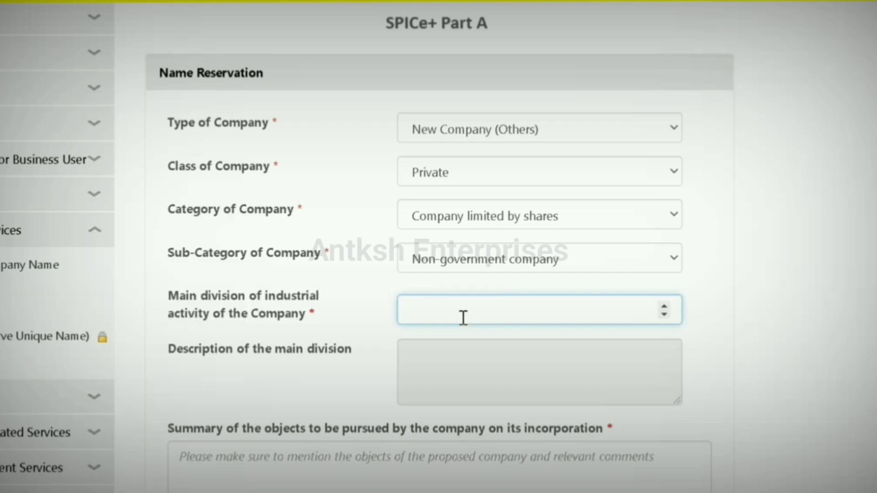
{"action": "scroll", "coordinate": [463, 318], "scroll_direction": "down", "scroll_amount": 1}
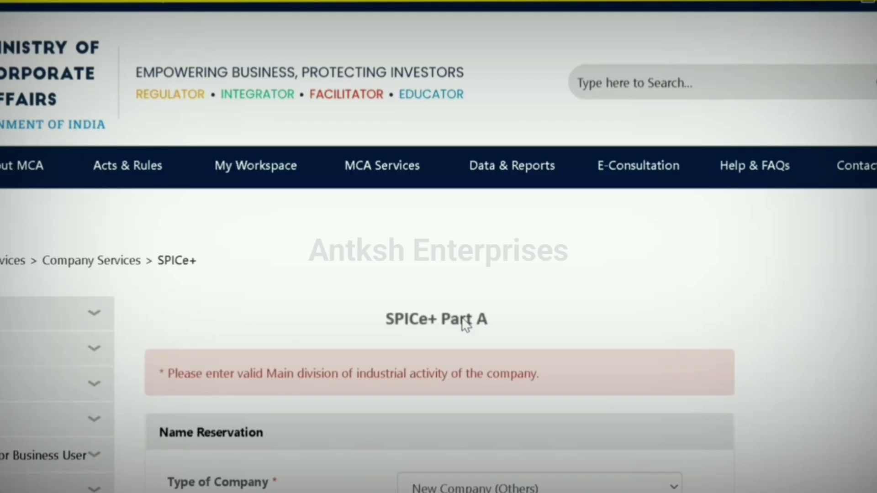
{"action": "scroll", "coordinate": [462, 318], "scroll_direction": "down", "scroll_amount": 5}
{"action": "left_click", "coordinate": [346, 296]}
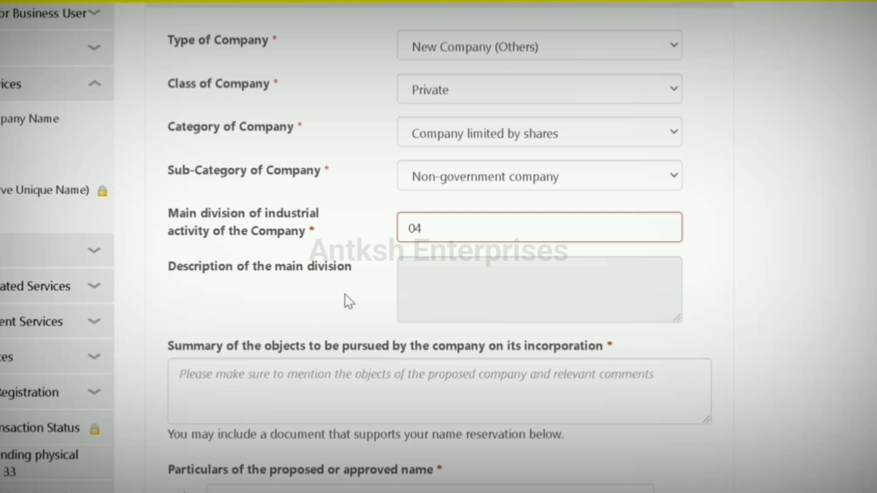
{"action": "left_click", "coordinate": [484, 237]}
{"action": "key", "text": "BackSpace"}
{"action": "key", "text": "BackSpace"}
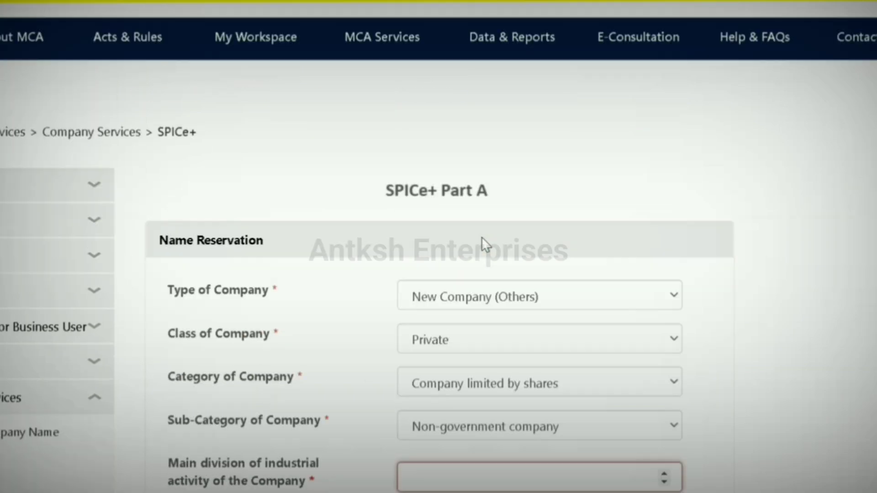
Enter 20 as the main division of industrial activity of the company.
{"action": "scroll", "coordinate": [321, 317], "scroll_direction": "down", "scroll_amount": 3}
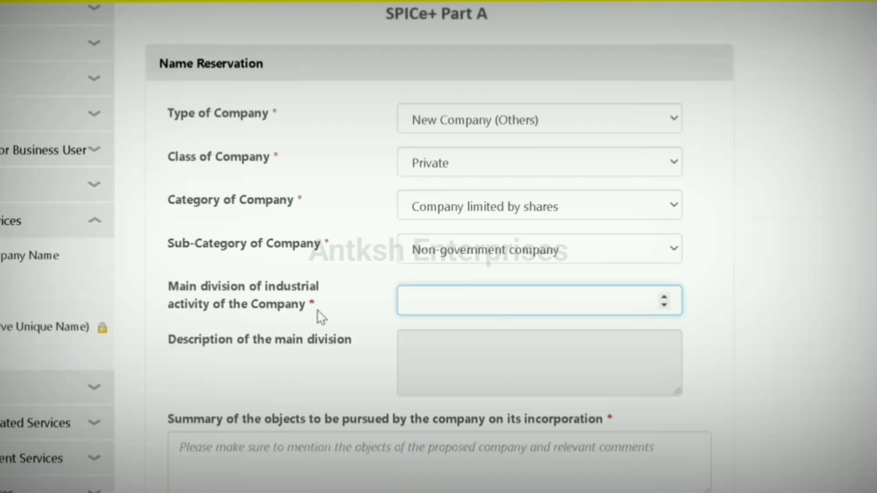
{"action": "type", "text": "2"}
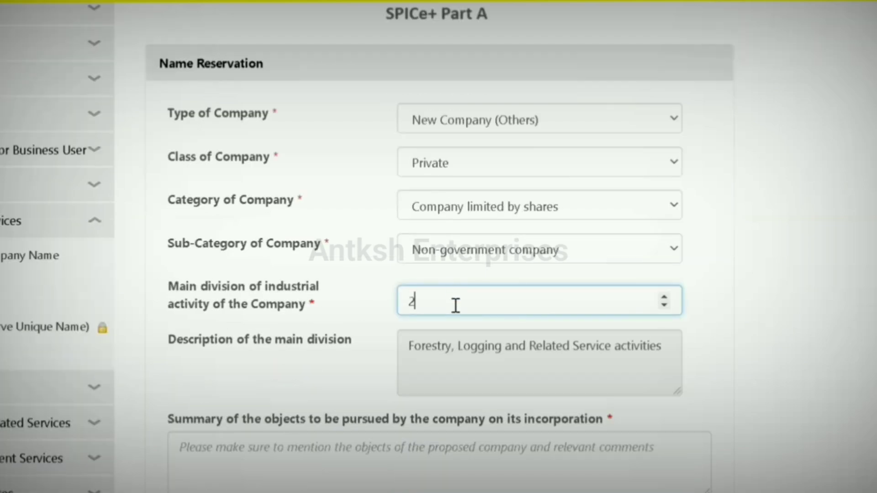
{"action": "type", "text": "0"}
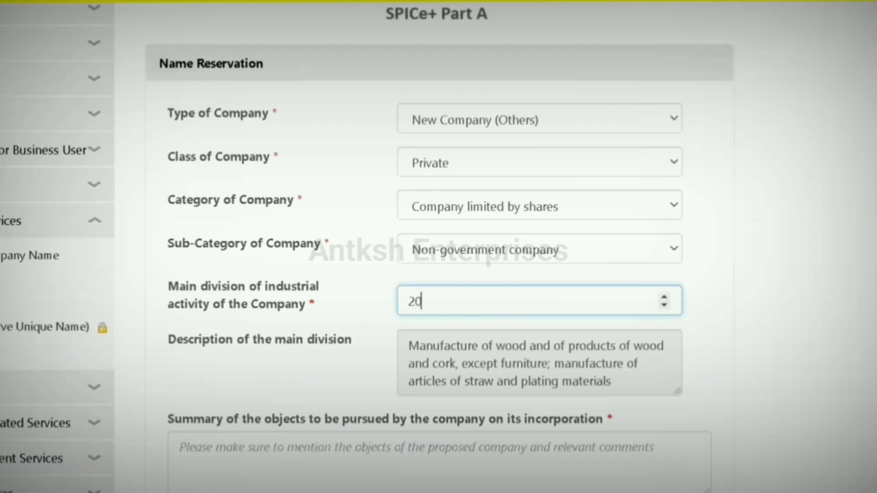
{"action": "left_click", "coordinate": [689, 325]}
{"action": "scroll", "coordinate": [433, 297], "scroll_direction": "down", "scroll_amount": 2}
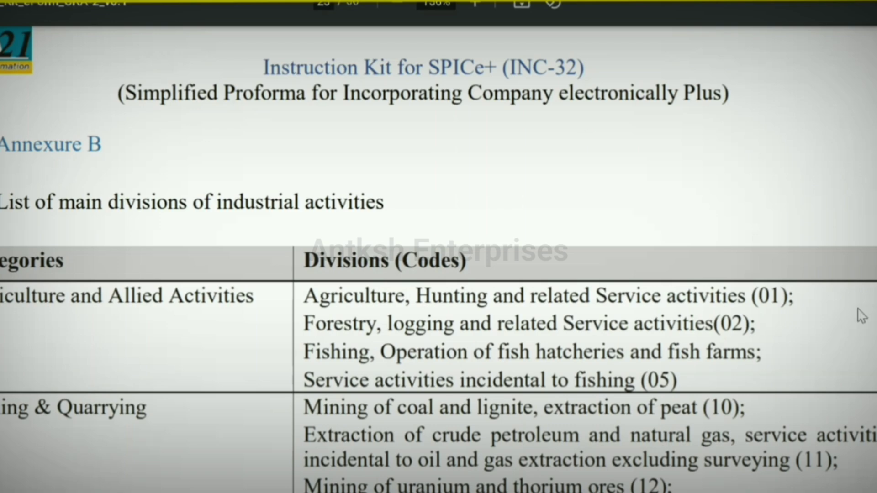
Examine the list of main divisions of industrial activities and their codes in Annexure B of the SPICe+ Instruction Kit.
{"action": "scroll", "coordinate": [327, 132], "scroll_direction": "down", "scroll_amount": 2}
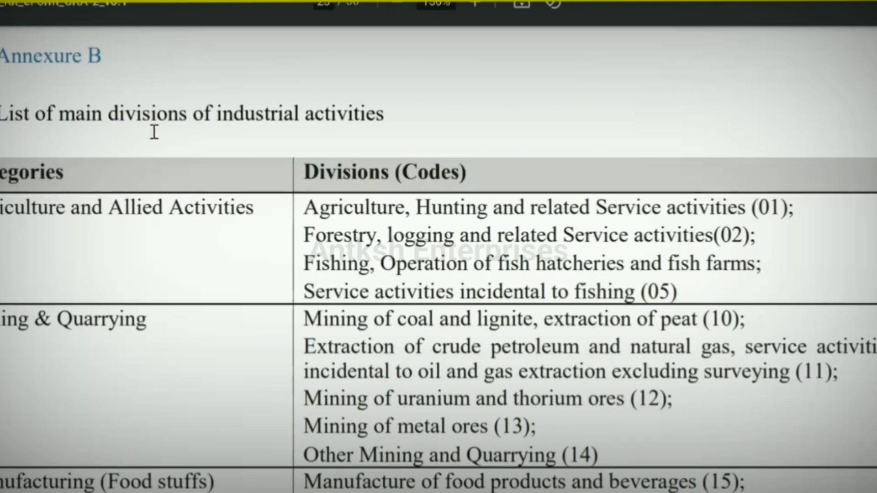
{"action": "scroll", "coordinate": [544, 214], "scroll_direction": "down", "scroll_amount": 2}
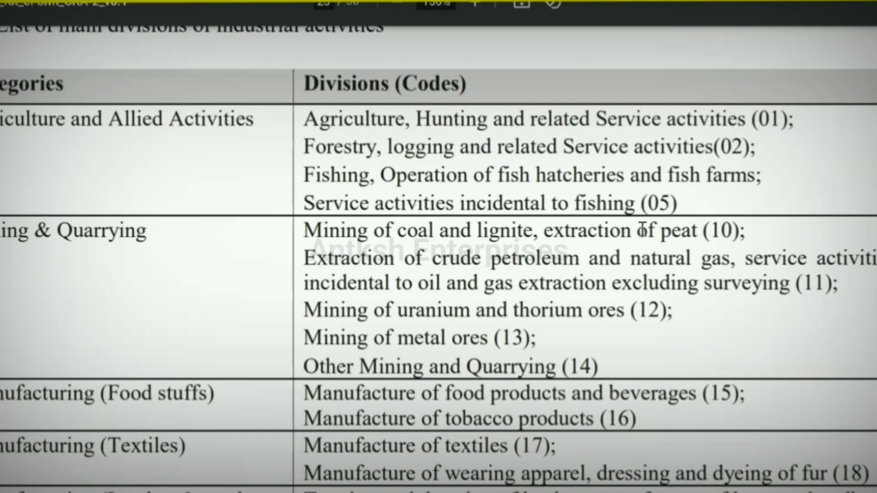
{"action": "scroll", "coordinate": [641, 229], "scroll_direction": "down", "scroll_amount": 2}
{"action": "scroll", "coordinate": [411, 210], "scroll_direction": "up", "scroll_amount": 2}
{"action": "scroll", "coordinate": [242, 169], "scroll_direction": "down", "scroll_amount": 2}
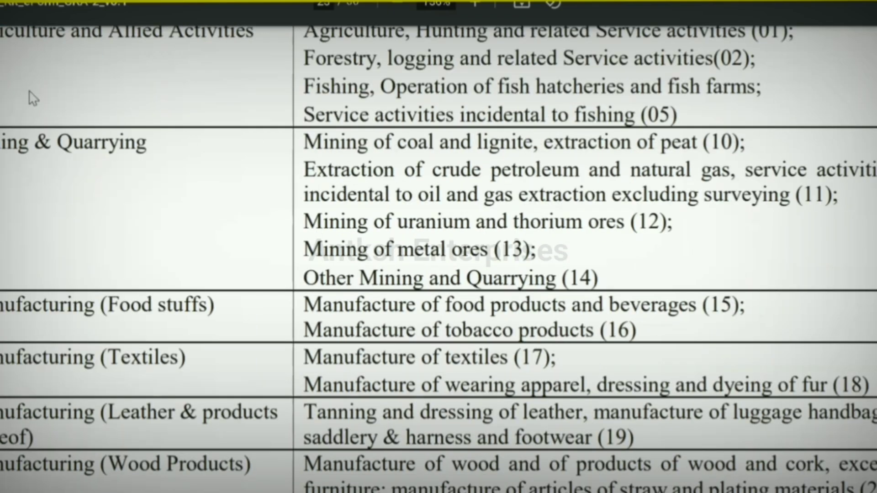
{"action": "scroll", "coordinate": [54, 110], "scroll_direction": "up", "scroll_amount": 2}
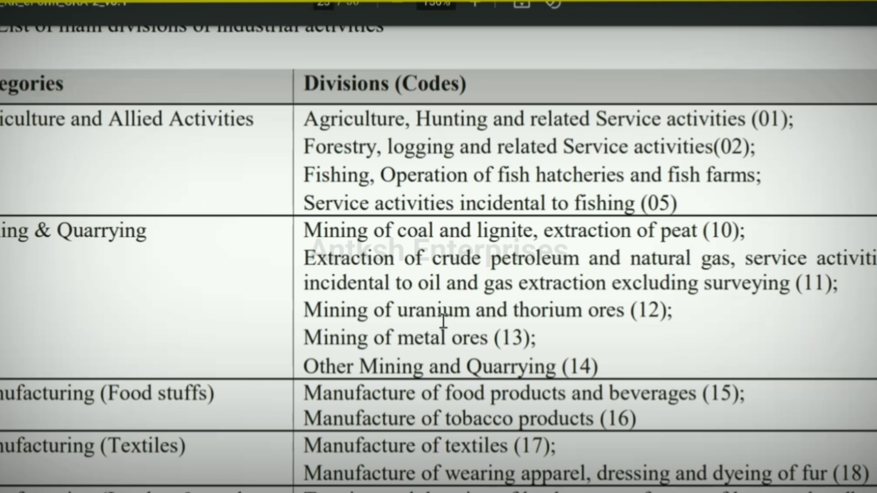
{"action": "scroll", "coordinate": [54, 325], "scroll_direction": "down", "scroll_amount": 4}
{"action": "scroll", "coordinate": [646, 254], "scroll_direction": "up", "scroll_amount": 5}
{"action": "scroll", "coordinate": [679, 202], "scroll_direction": "down", "scroll_amount": 1}
{"action": "scroll", "coordinate": [750, 185], "scroll_direction": "down", "scroll_amount": 3}
{"action": "scroll", "coordinate": [614, 222], "scroll_direction": "down", "scroll_amount": 3}
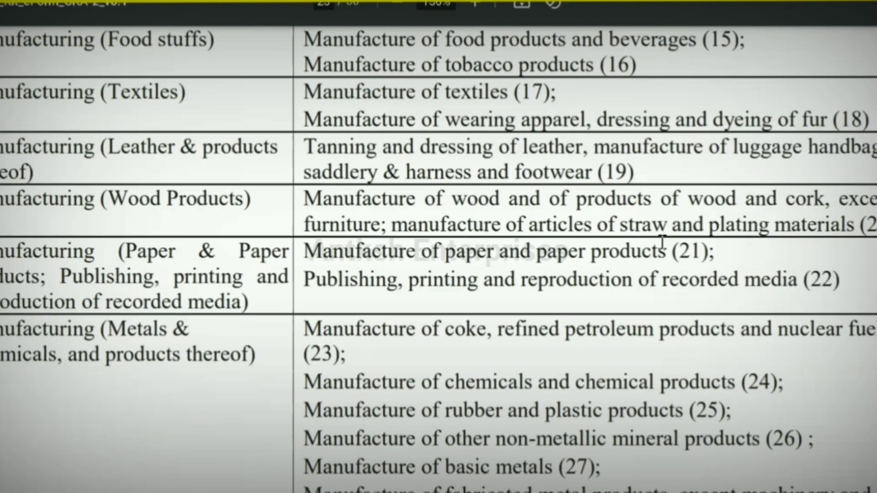
{"action": "scroll", "coordinate": [772, 317], "scroll_direction": "down", "scroll_amount": 3}
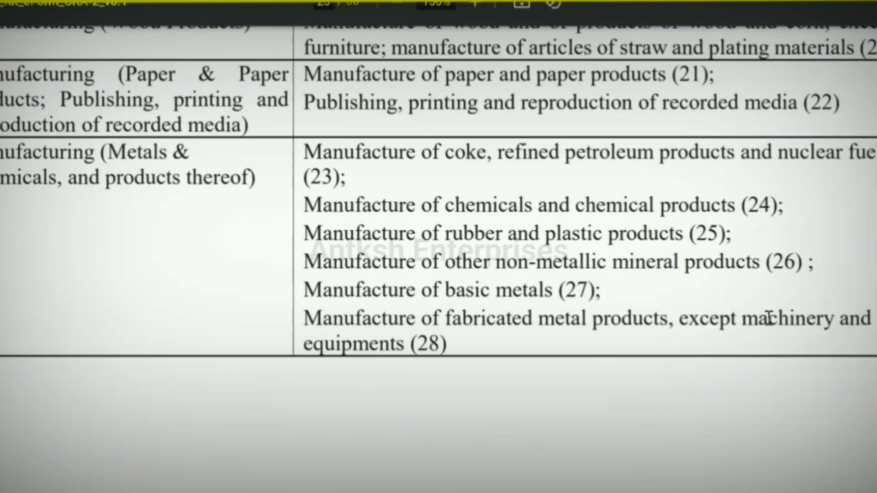
{"action": "scroll", "coordinate": [769, 317], "scroll_direction": "up", "scroll_amount": 3}
{"action": "scroll", "coordinate": [578, 314], "scroll_direction": "down", "scroll_amount": 15}
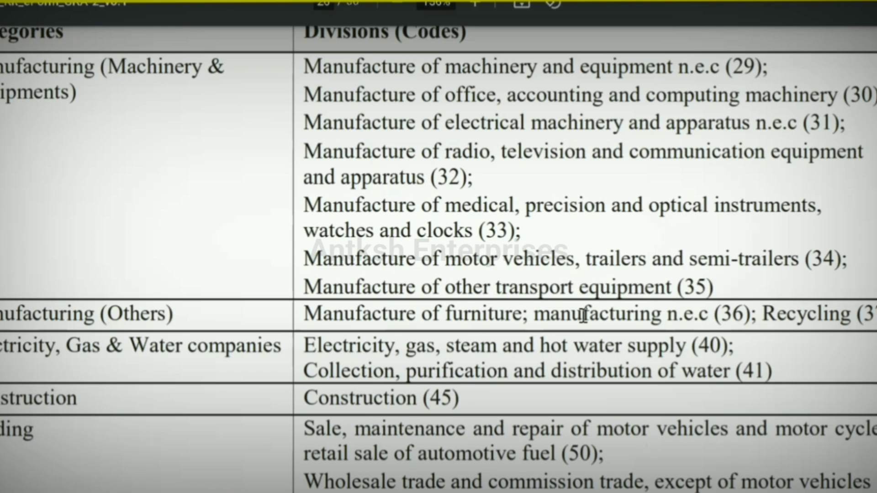
{"action": "scroll", "coordinate": [583, 315], "scroll_direction": "down", "scroll_amount": 5}
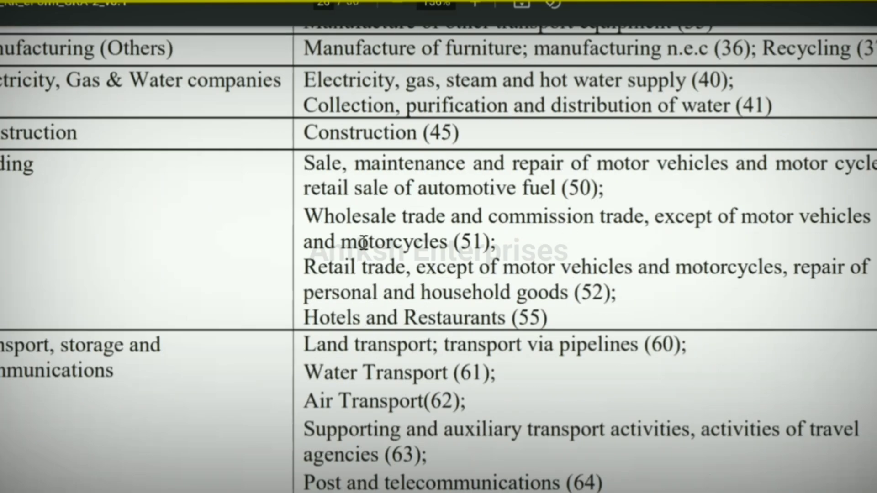
{"action": "scroll", "coordinate": [364, 242], "scroll_direction": "down", "scroll_amount": 3}
{"action": "scroll", "coordinate": [59, 352], "scroll_direction": "down", "scroll_amount": 10}
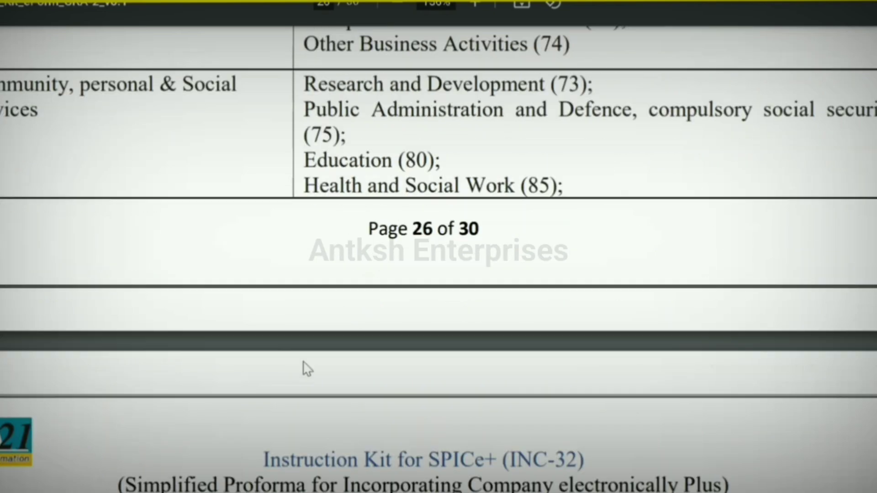
{"action": "scroll", "coordinate": [363, 297], "scroll_direction": "down", "scroll_amount": 7}
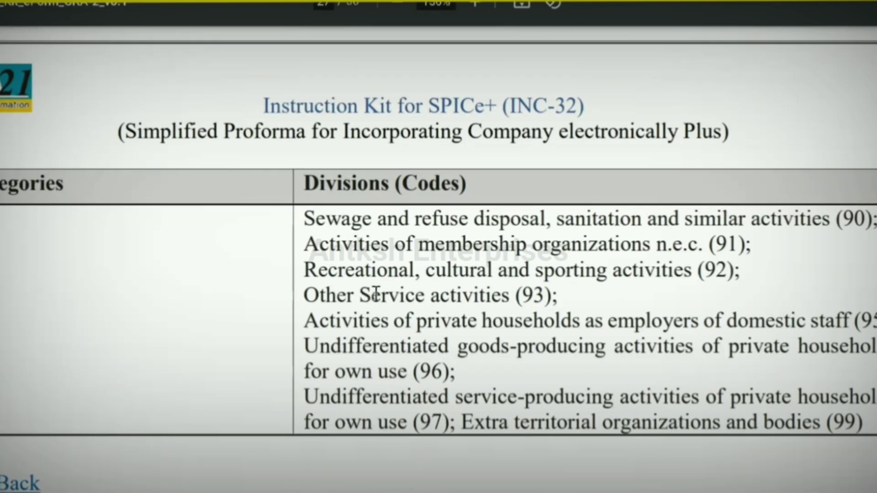
{"action": "scroll", "coordinate": [376, 294], "scroll_direction": "up", "scroll_amount": 8}
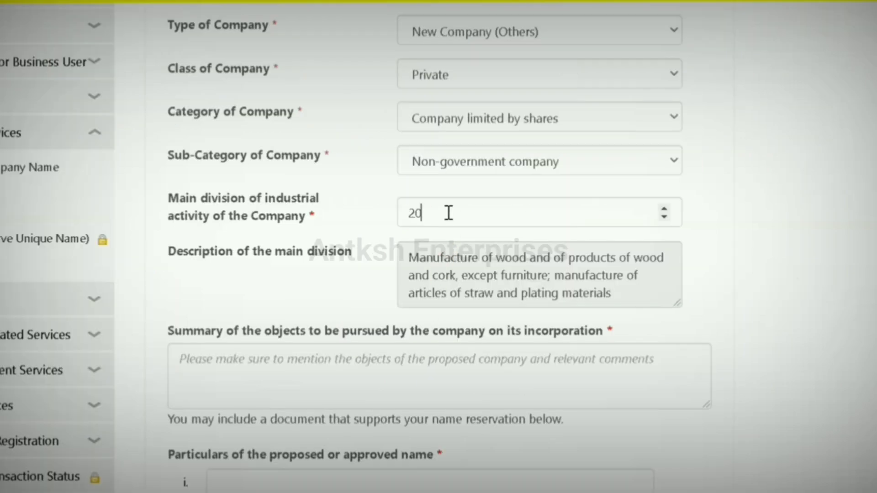
Change the main division of industrial activity of the company to 72.
{"action": "left_click_drag", "start_coordinate": [449, 213], "coordinate": [355, 187]}
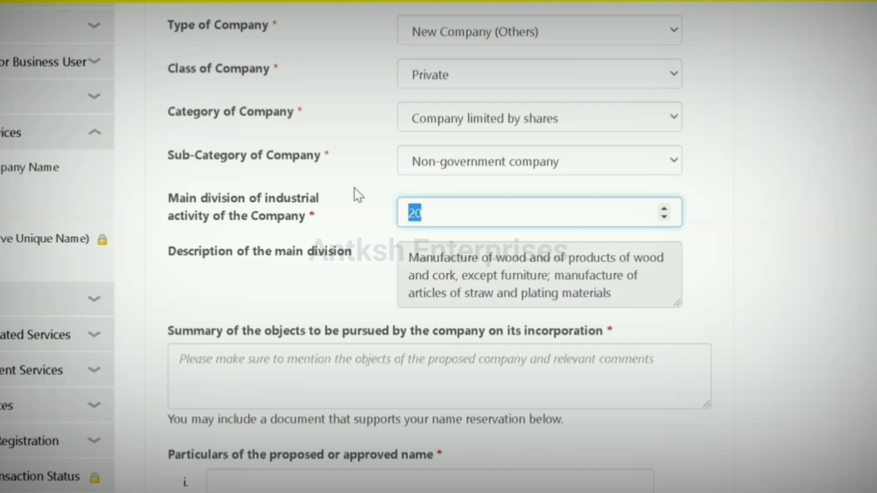
{"action": "type", "text": "7"}
{"action": "type", "text": "2"}
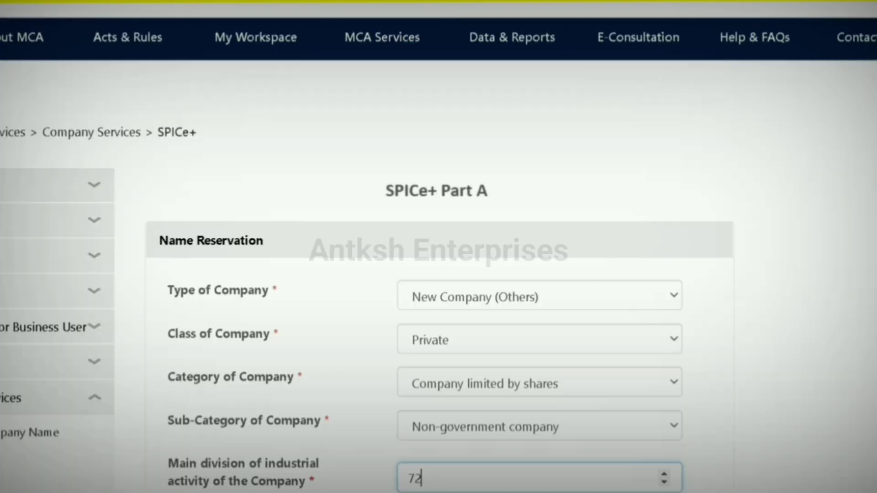
{"action": "left_click", "coordinate": [798, 353]}
{"action": "scroll", "coordinate": [613, 280], "scroll_direction": "down", "scroll_amount": 5}
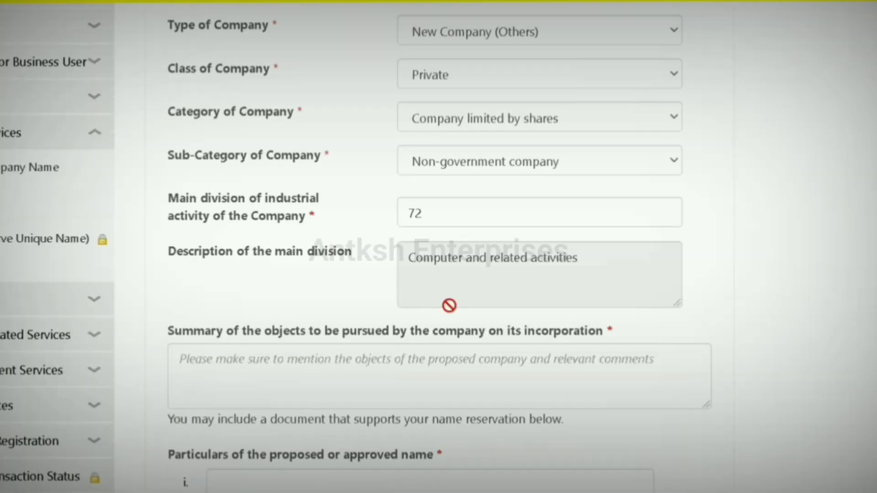
Paste the software designing, development and customization business description into the summary of the company's objects and read through it.
{"action": "scroll", "coordinate": [672, 305], "scroll_direction": "down", "scroll_amount": 2}
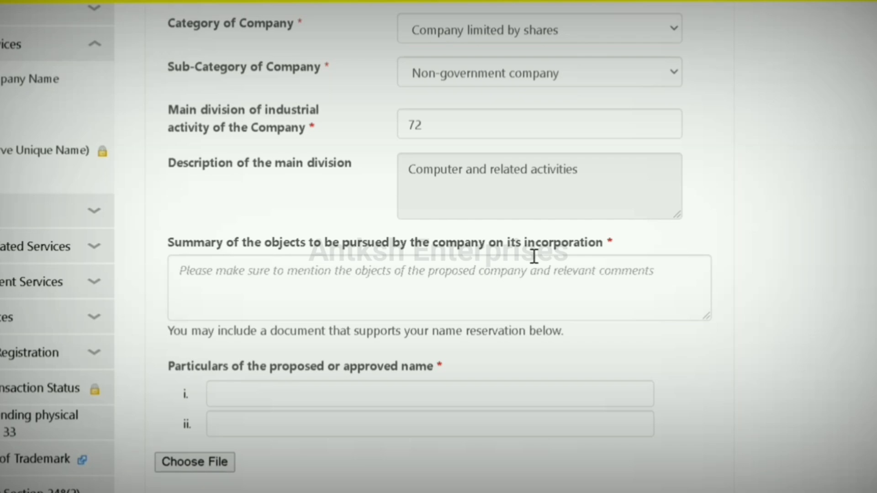
{"action": "scroll", "coordinate": [534, 255], "scroll_direction": "down", "scroll_amount": 2}
{"action": "left_click", "coordinate": [314, 185]}
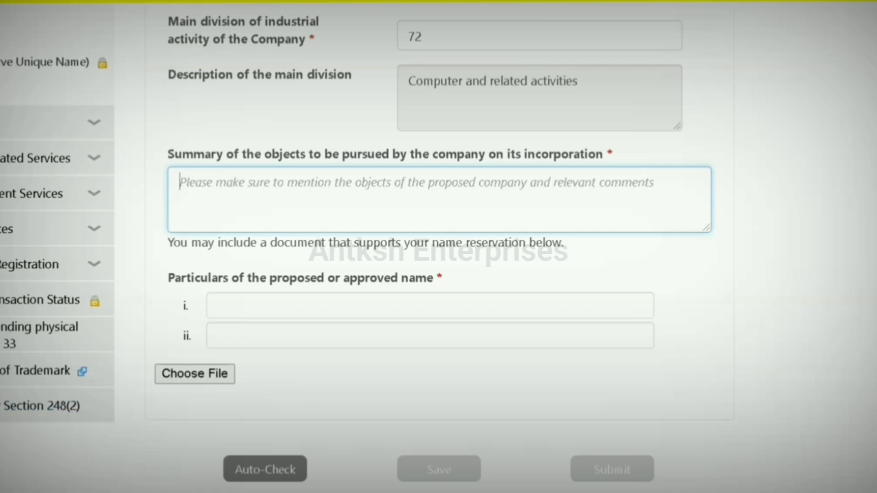
{"action": "key", "text": "ctrl+v"}
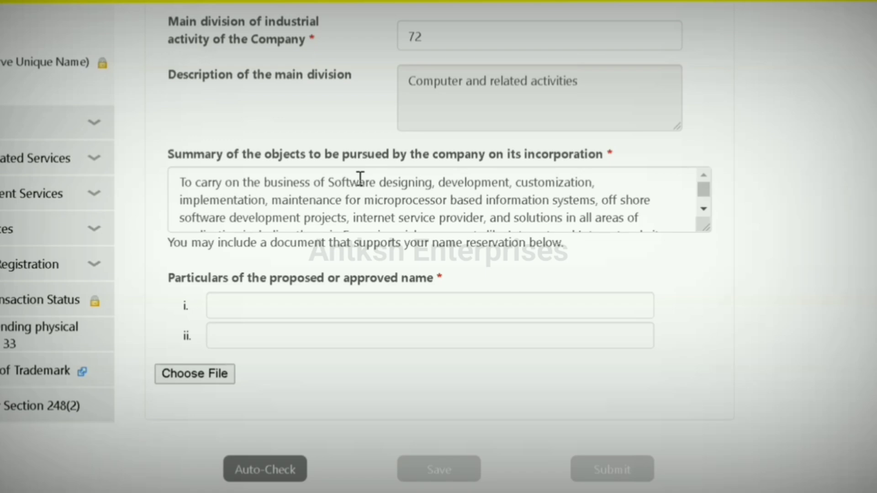
{"action": "left_click", "coordinate": [345, 200]}
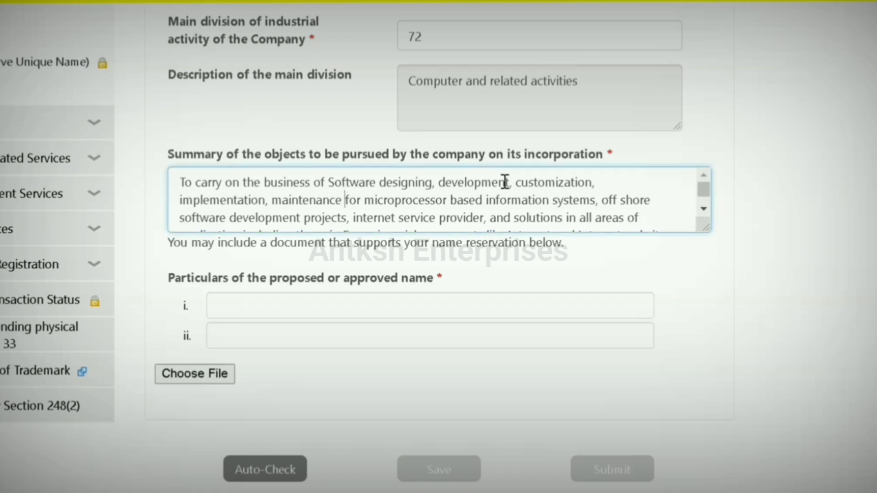
{"action": "key", "text": "Down"}
{"action": "key", "text": "Down"}
{"action": "key", "text": "Down"}
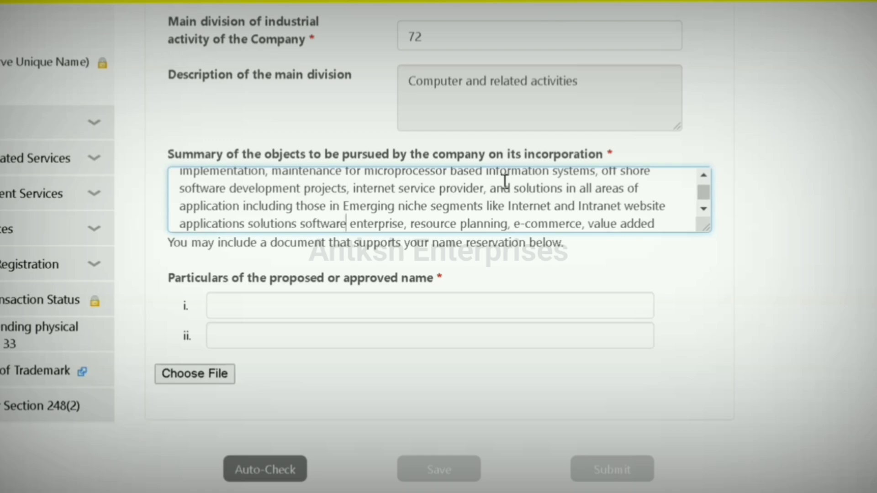
{"action": "key", "text": "Down"}
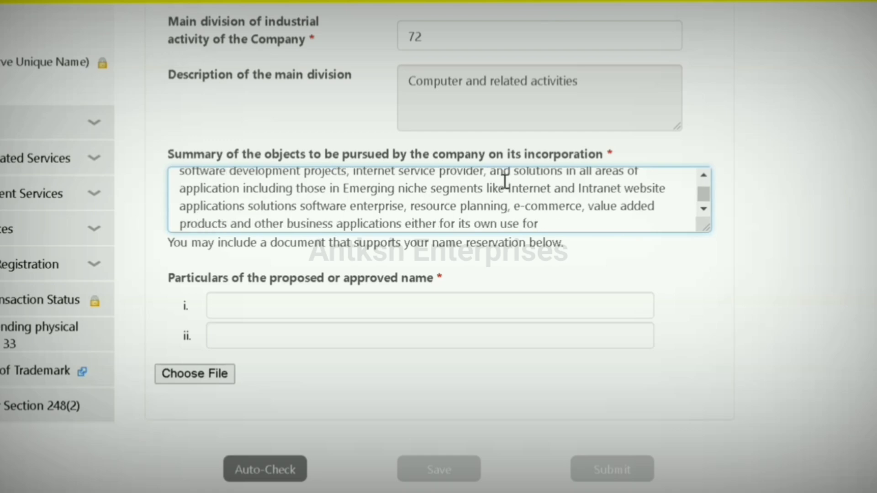
{"action": "scroll", "coordinate": [553, 208], "scroll_direction": "up", "scroll_amount": 1}
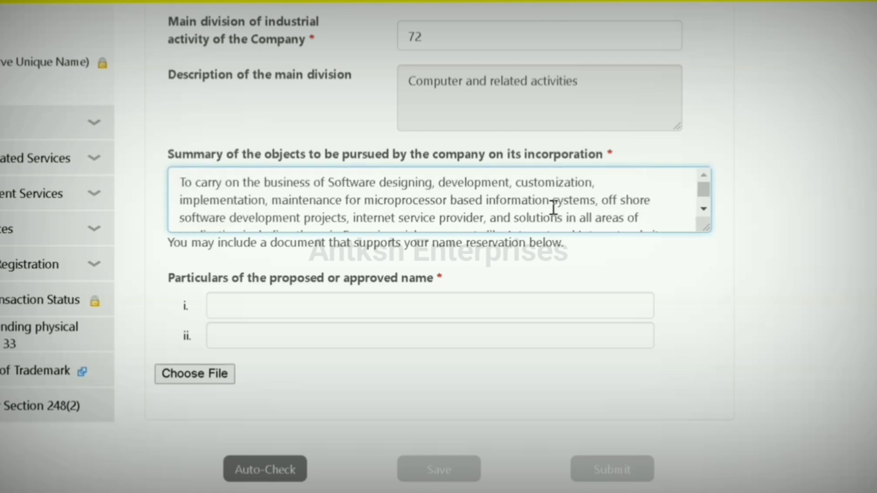
Open the company name lookup in the Company/LLP Master Data service.
{"action": "left_click", "coordinate": [329, 314]}
{"action": "scroll", "coordinate": [329, 311], "scroll_direction": "down", "scroll_amount": 2}
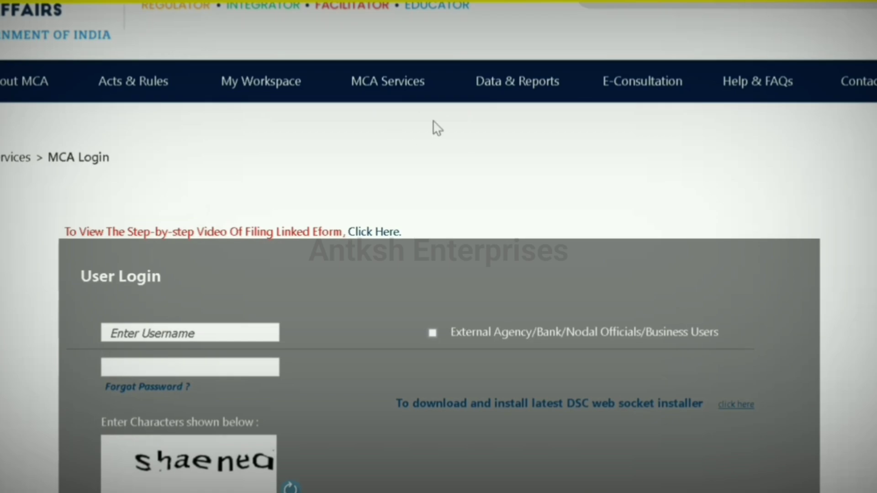
{"action": "mouse_move", "coordinate": [417, 91]}
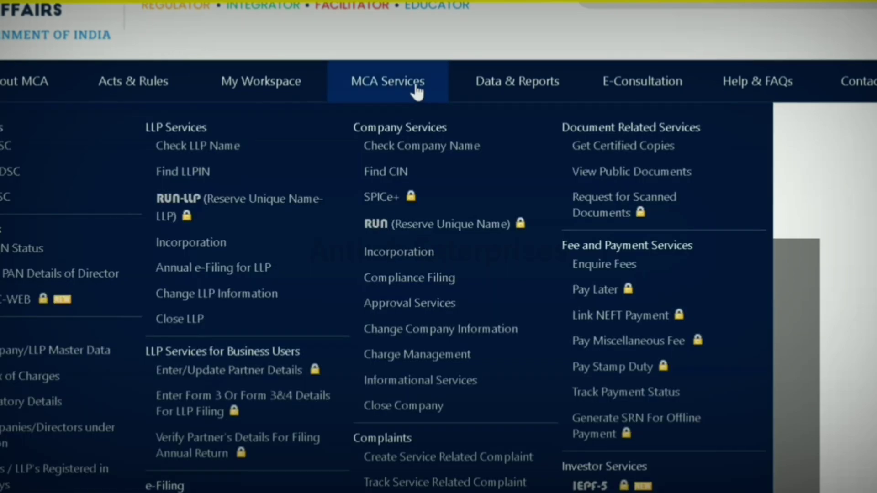
{"action": "left_click", "coordinate": [72, 351]}
{"action": "scroll", "coordinate": [539, 269], "scroll_direction": "down", "scroll_amount": 3}
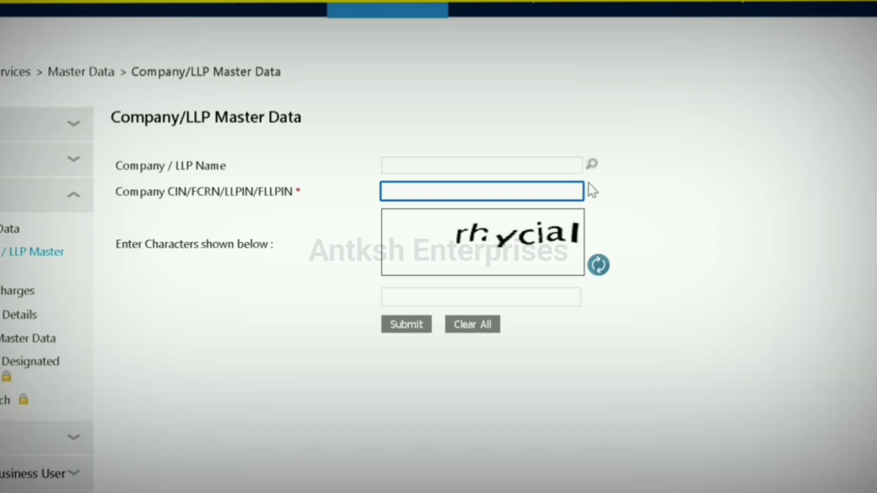
{"action": "left_click", "coordinate": [591, 165]}
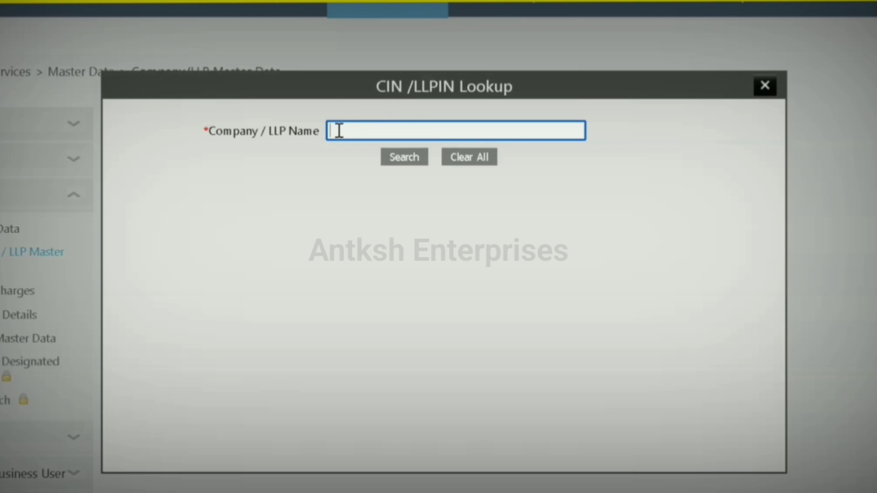
Search the registered companies for the name "namokaar" and for the spelling "namokar".
{"action": "type", "text": "namokaar"}
{"action": "left_click", "coordinate": [413, 164]}
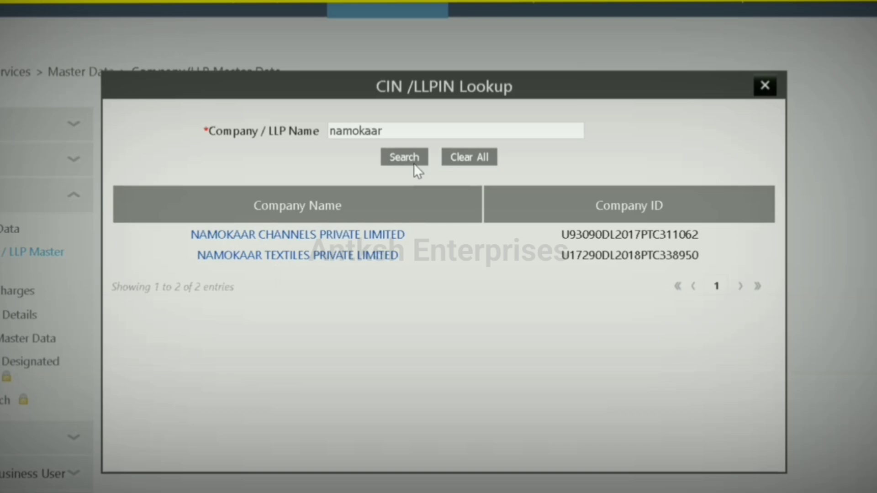
{"action": "left_click", "coordinate": [378, 132]}
{"action": "key", "text": "BackSpace"}
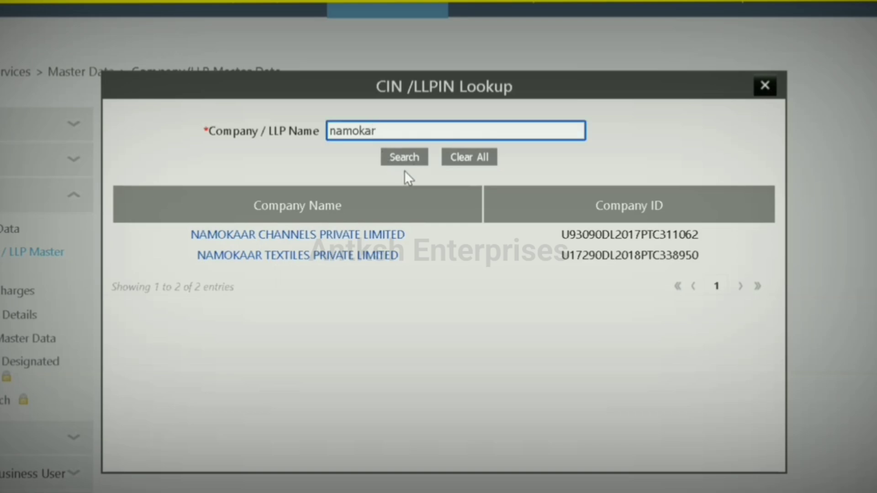
{"action": "left_click", "coordinate": [405, 156]}
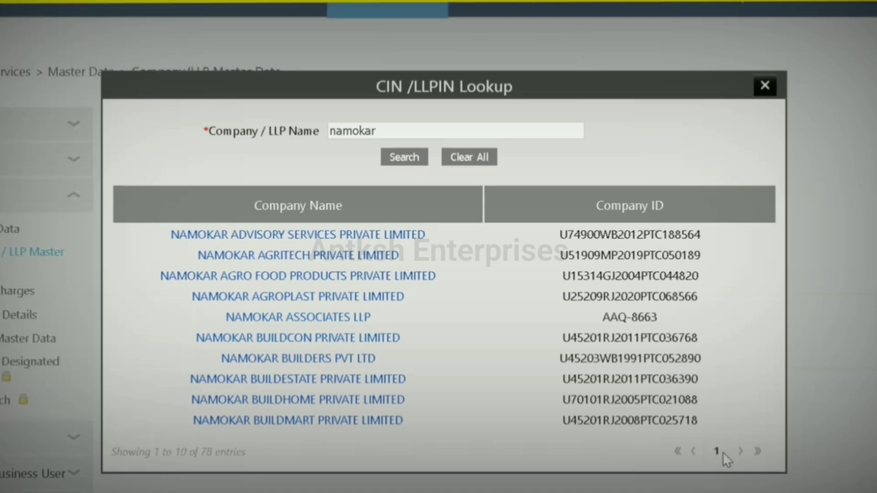
Page through all the results for "namokar" to check which company names are already taken.
{"action": "left_click", "coordinate": [740, 452]}
{"action": "left_click", "coordinate": [740, 452]}
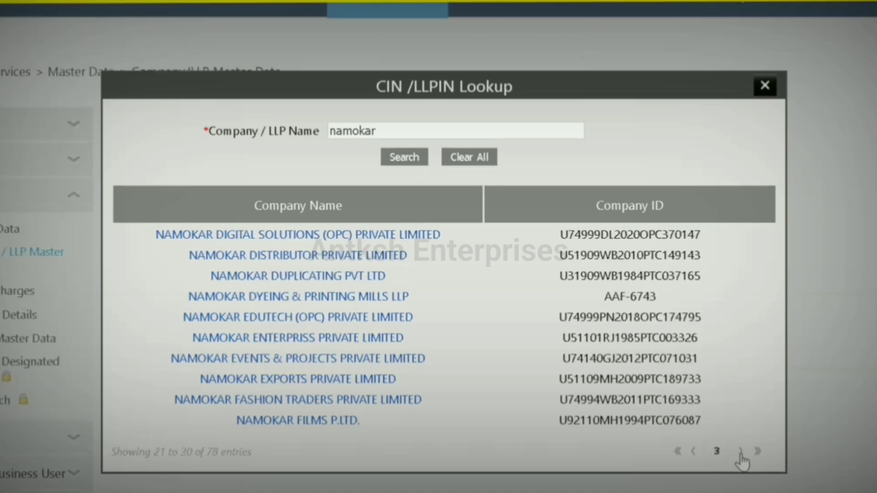
{"action": "left_click", "coordinate": [740, 452]}
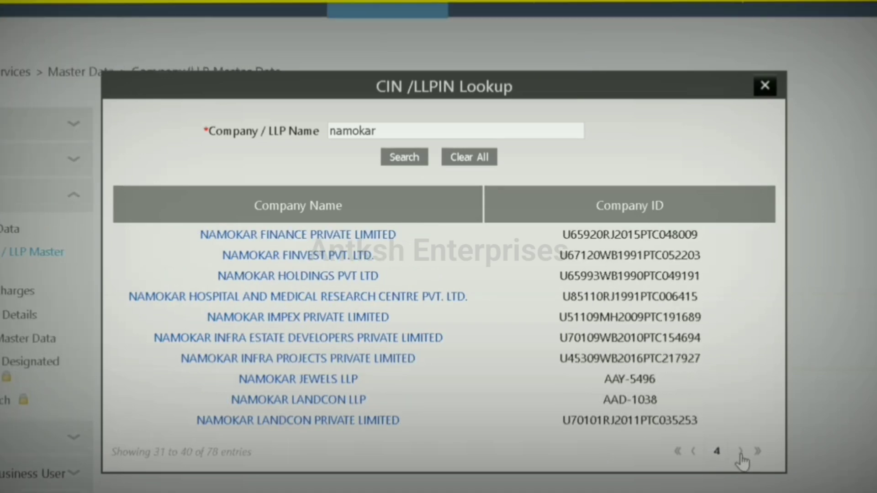
{"action": "left_click", "coordinate": [740, 452]}
{"action": "left_click", "coordinate": [693, 452]}
{"action": "left_click", "coordinate": [740, 452]}
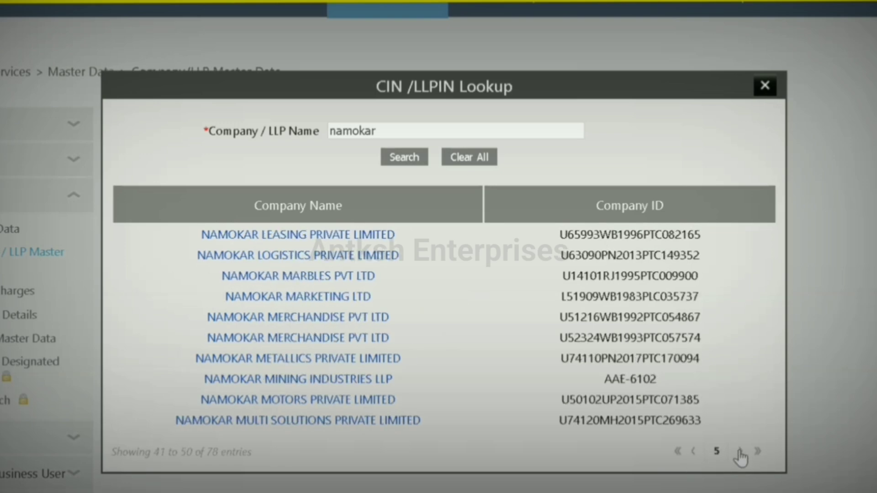
{"action": "left_click", "coordinate": [740, 452]}
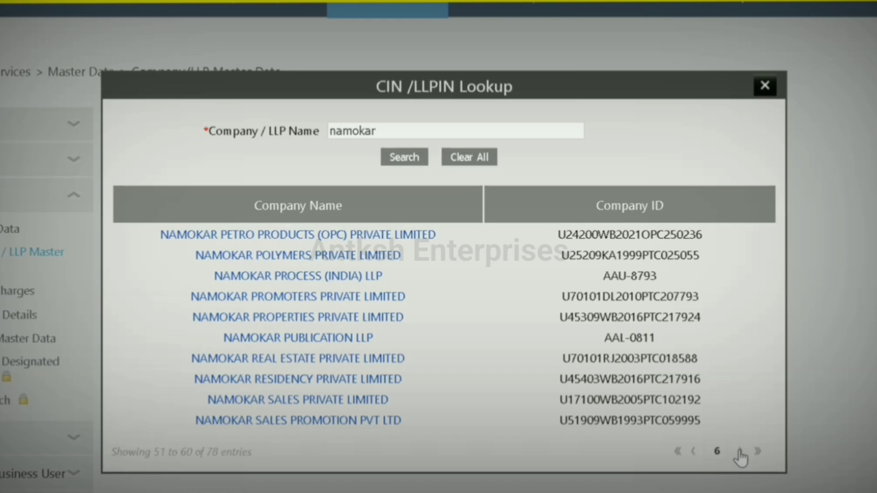
{"action": "left_click", "coordinate": [740, 452]}
{"action": "left_click", "coordinate": [740, 452]}
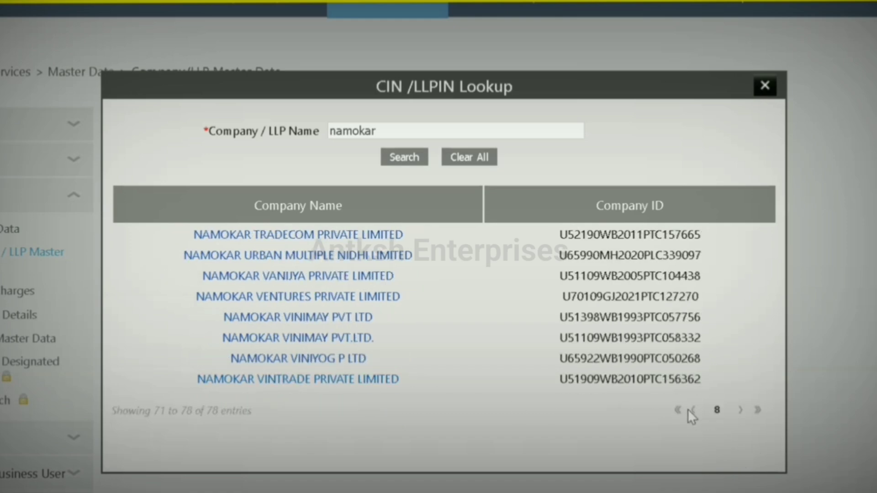
Search the registered companies for "namokar soft" and dismiss the resulting message.
{"action": "left_click", "coordinate": [458, 135]}
{"action": "type", "text": "so"}
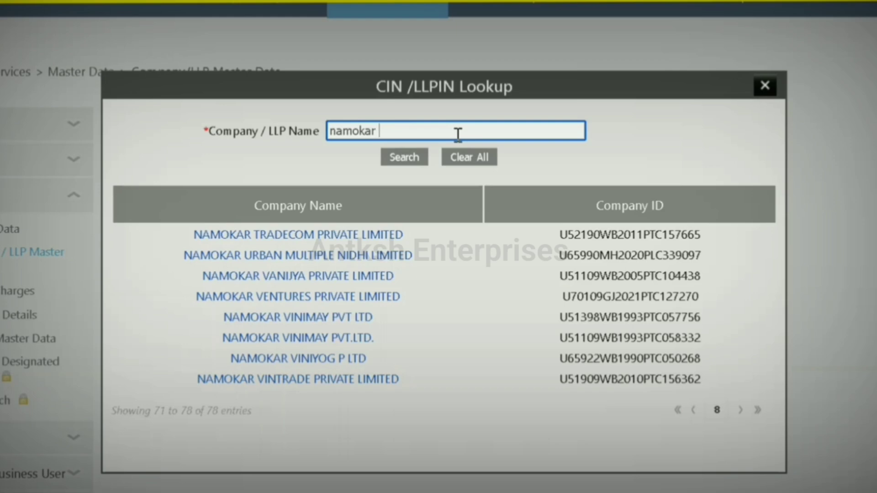
{"action": "type", "text": "ft"}
{"action": "left_click", "coordinate": [387, 153]}
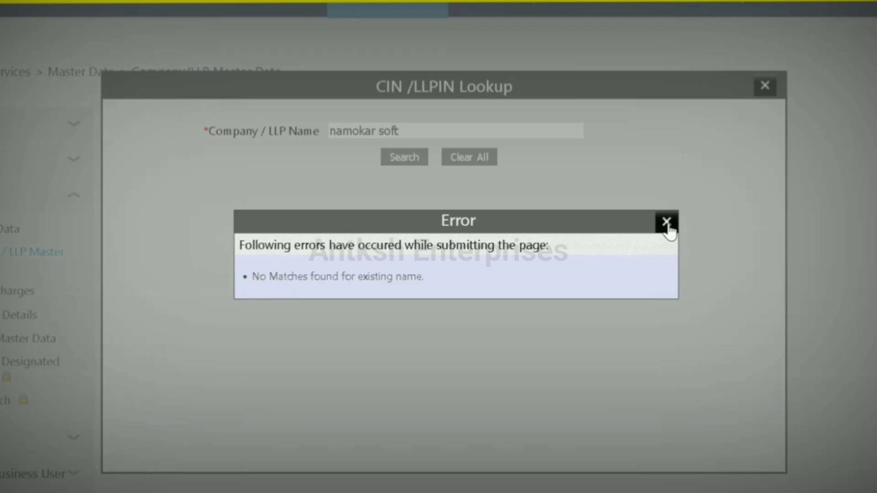
{"action": "left_click", "coordinate": [667, 223]}
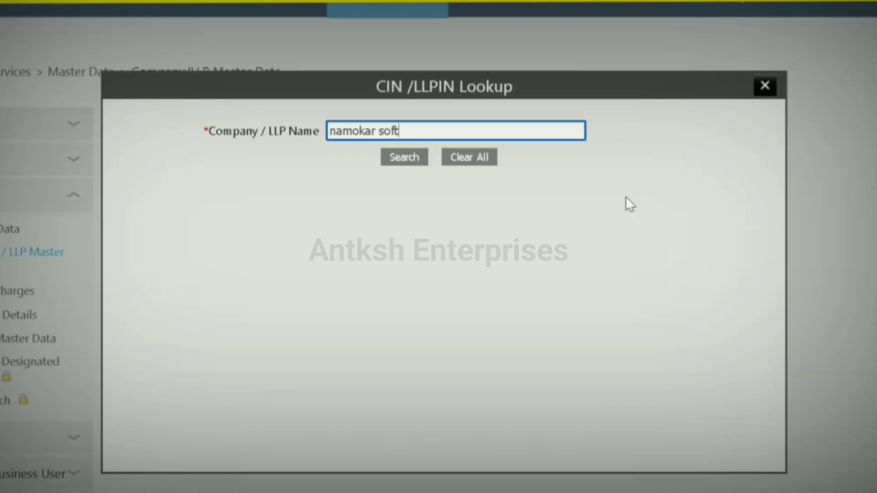
Search the registered companies for the name "sonatek".
{"action": "left_click_drag", "start_coordinate": [423, 130], "coordinate": [286, 110]}
{"action": "type", "text": "s"}
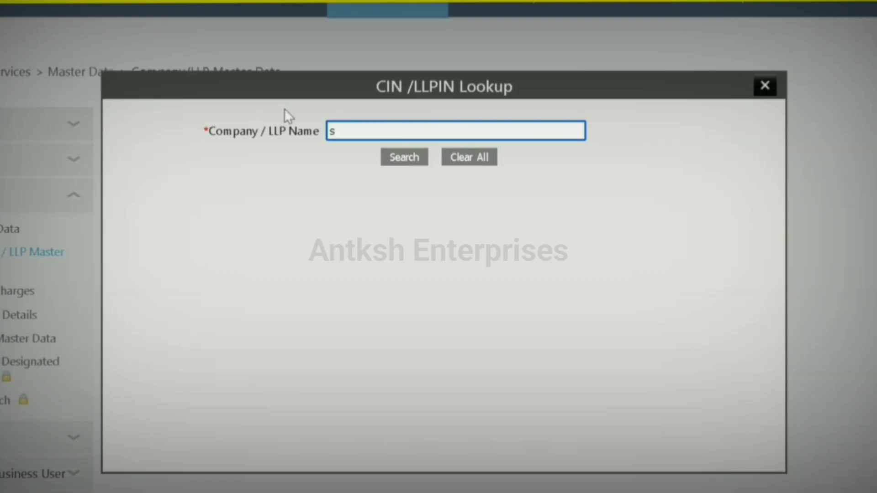
{"action": "type", "text": "onatek"}
{"action": "left_click", "coordinate": [398, 158]}
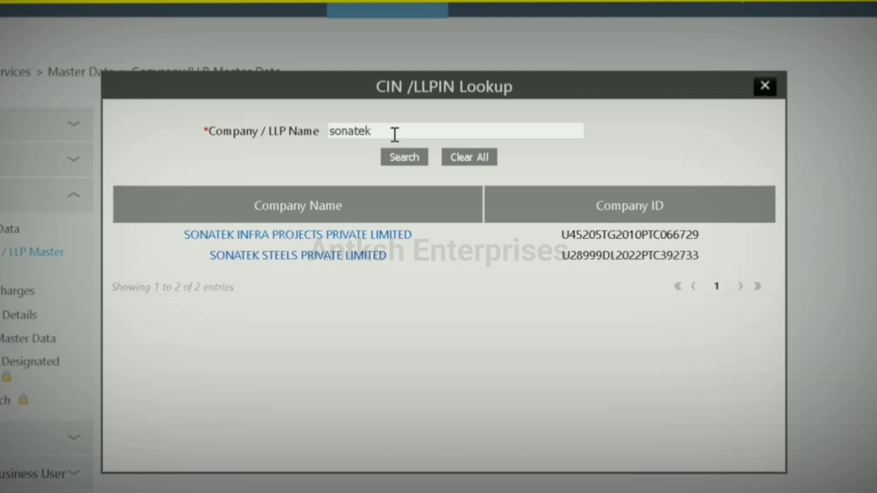
{"action": "scroll", "coordinate": [449, 144], "scroll_direction": "up", "scroll_amount": 2}
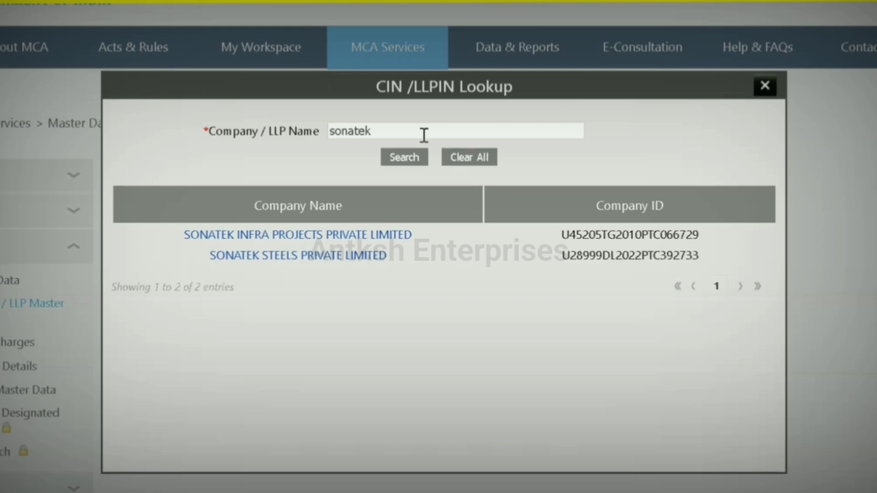
Enter SONATEK SOFTWARE PRIVATE LIMITED as the first proposed company name in the SPICe+ Part A form.
{"action": "left_click", "coordinate": [327, 257]}
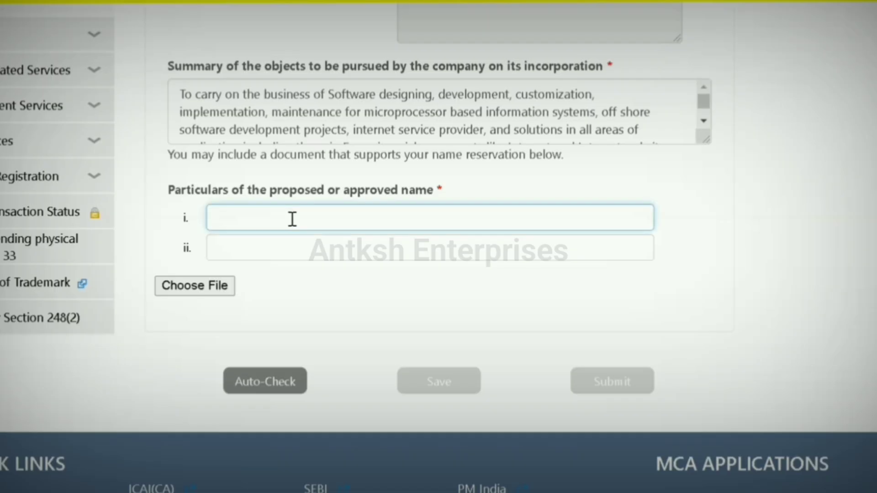
{"action": "type", "text": "s"}
{"action": "key", "text": "BackSpace"}
{"action": "type", "text": "SONATEK"}
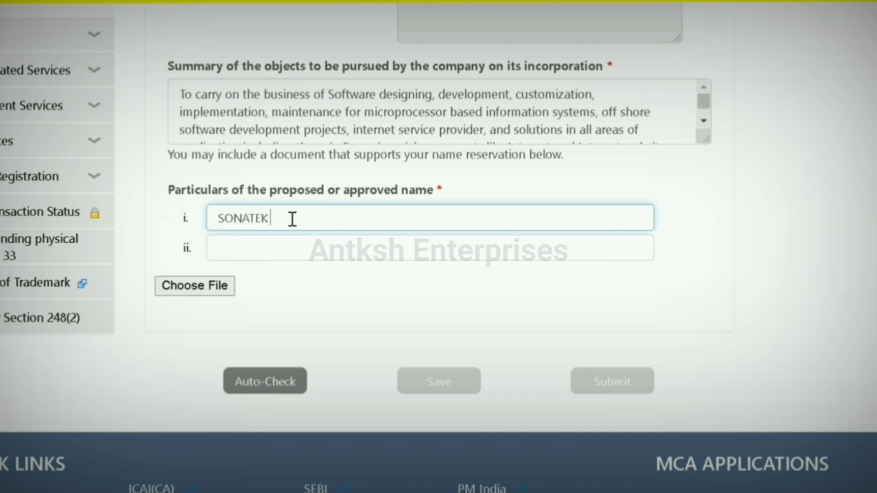
{"action": "type", "text": " SOFTWARE PRI"}
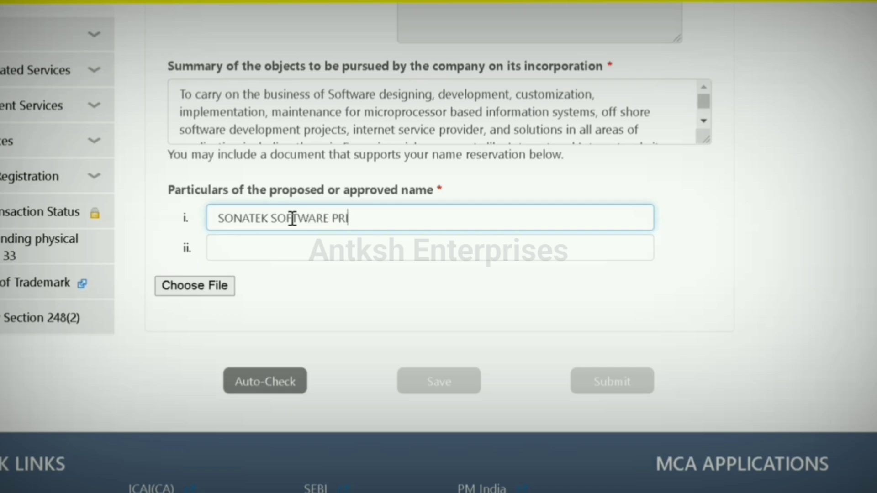
{"action": "type", "text": "VATE MIM"}
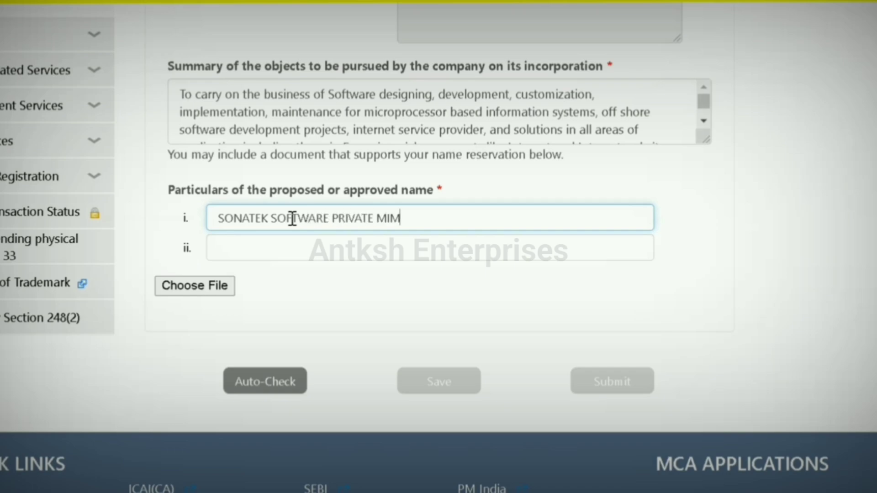
{"action": "type", "text": "ITED"}
{"action": "key", "text": "BackSpace"}
{"action": "key", "text": "BackSpace"}
{"action": "key", "text": "BackSpace"}
{"action": "key", "text": "BackSpace"}
{"action": "key", "text": "BackSpace"}
{"action": "key", "text": "BackSpace"}
{"action": "key", "text": "BackSpace"}
{"action": "type", "text": "LIMITED"}
{"action": "left_click", "coordinate": [372, 281]}
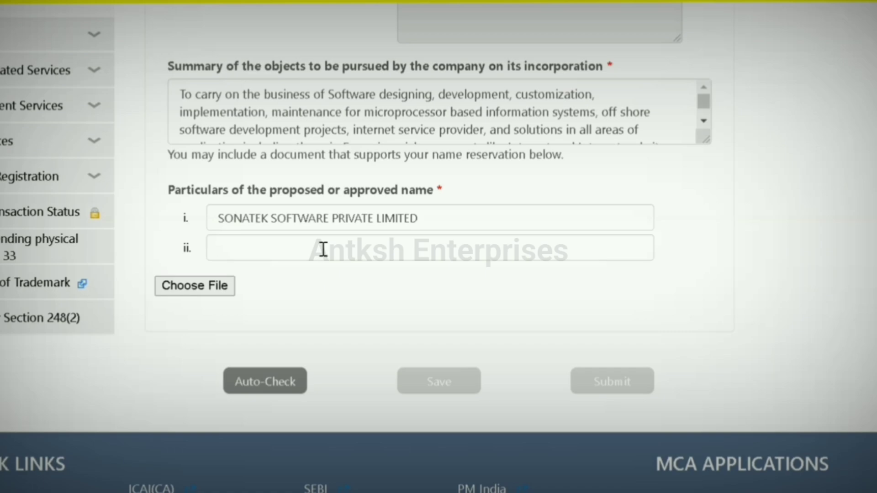
Enter SONATEC SOFTWARE PRIVATE LIMITED as the second proposed company name.
{"action": "left_click", "coordinate": [321, 247]}
{"action": "type", "text": "S"}
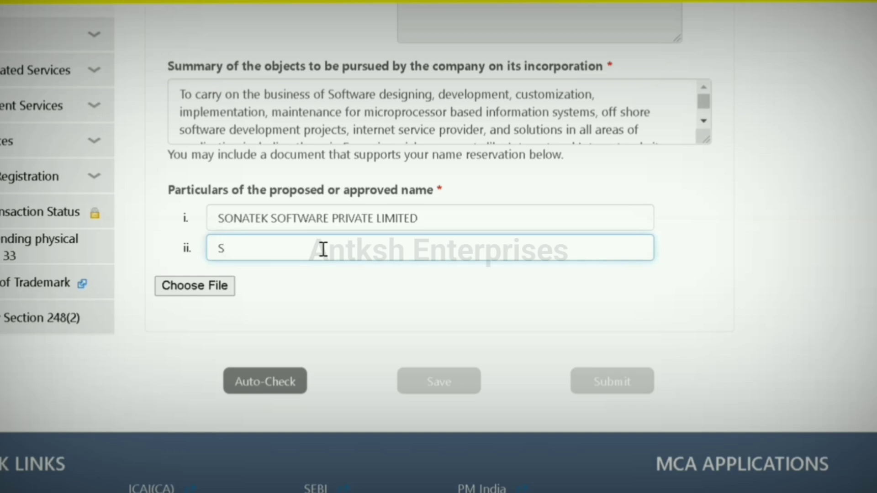
{"action": "type", "text": "ONAT"}
{"action": "type", "text": "CK"}
{"action": "key", "text": "BackSpace"}
{"action": "key", "text": "BackSpace"}
{"action": "type", "text": "E"}
{"action": "type", "text": "K"}
{"action": "key", "text": "BackSpace"}
{"action": "type", "text": "CK"}
{"action": "key", "text": "BackSpace"}
{"action": "type", "text": "SOFTWA"}
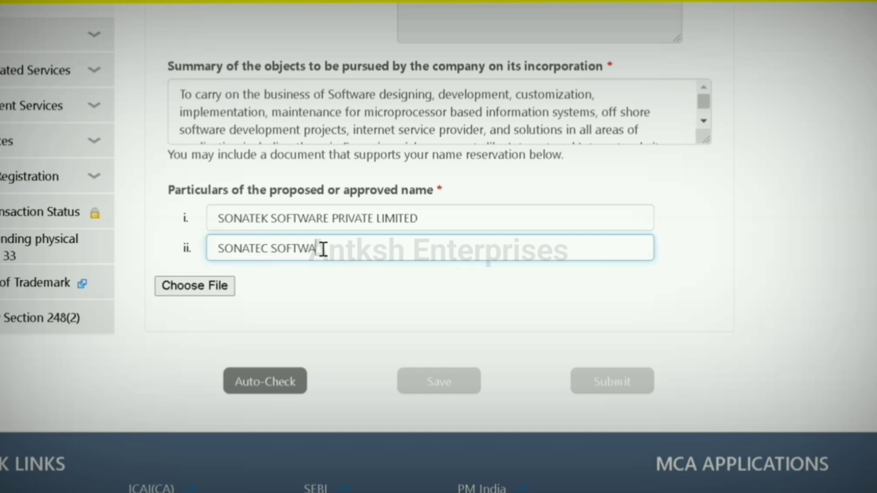
{"action": "type", "text": "RE PRIVATE LIMITED"}
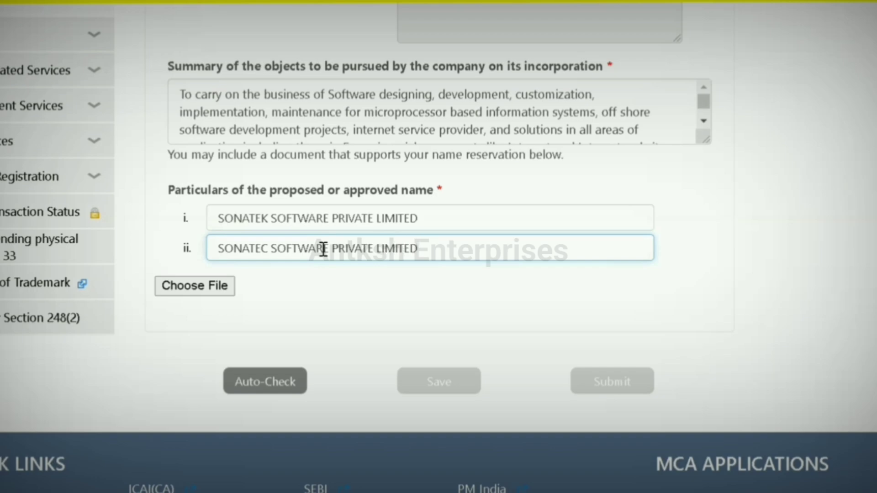
{"action": "left_click", "coordinate": [341, 297]}
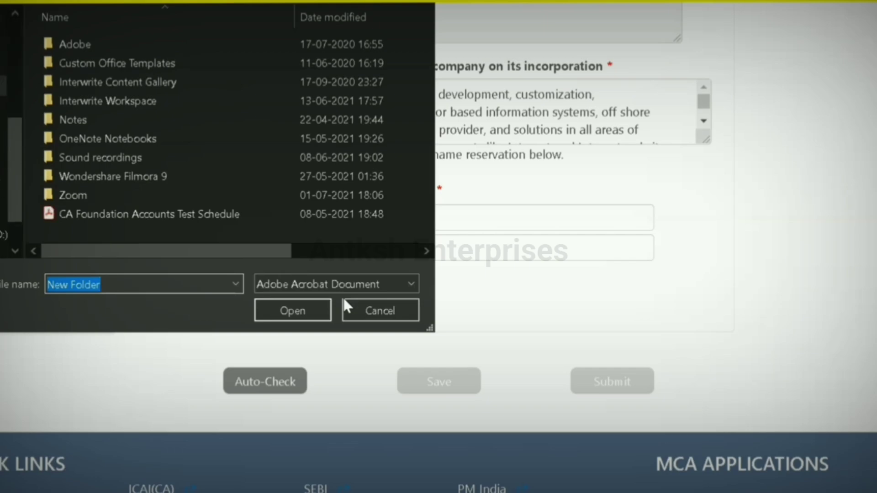
{"action": "left_click", "coordinate": [346, 303]}
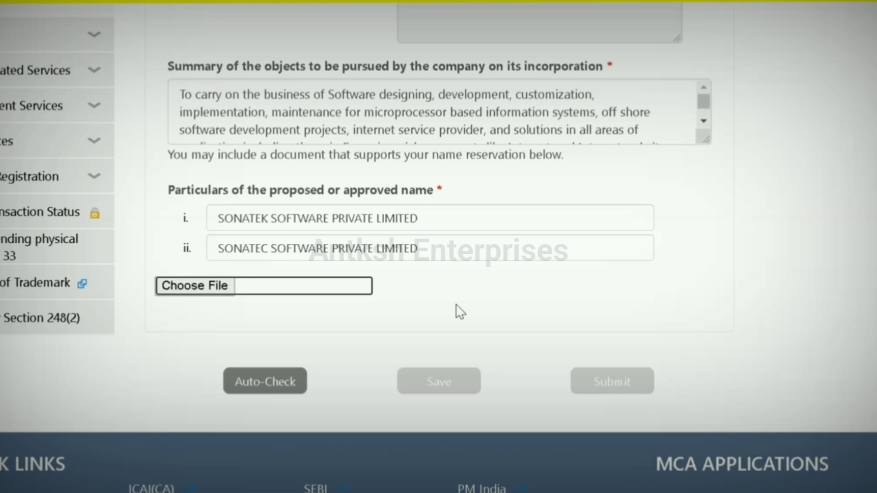
{"action": "left_click", "coordinate": [254, 218]}
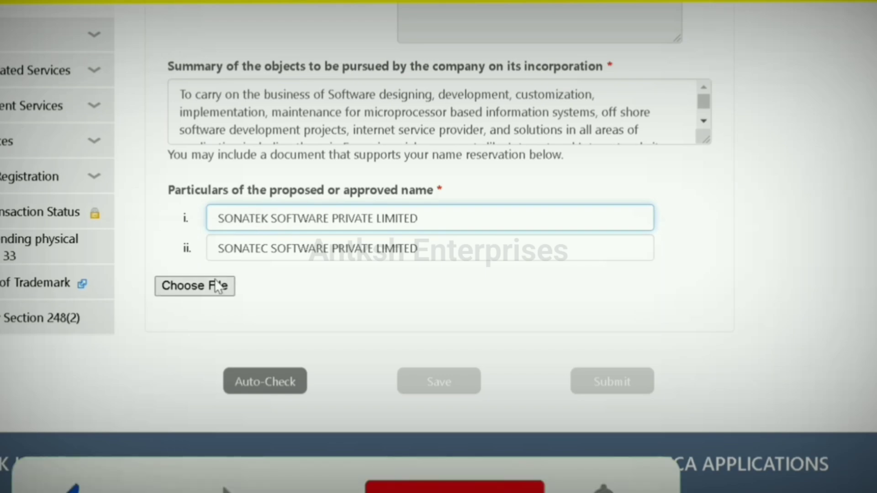
{"action": "left_click", "coordinate": [383, 295]}
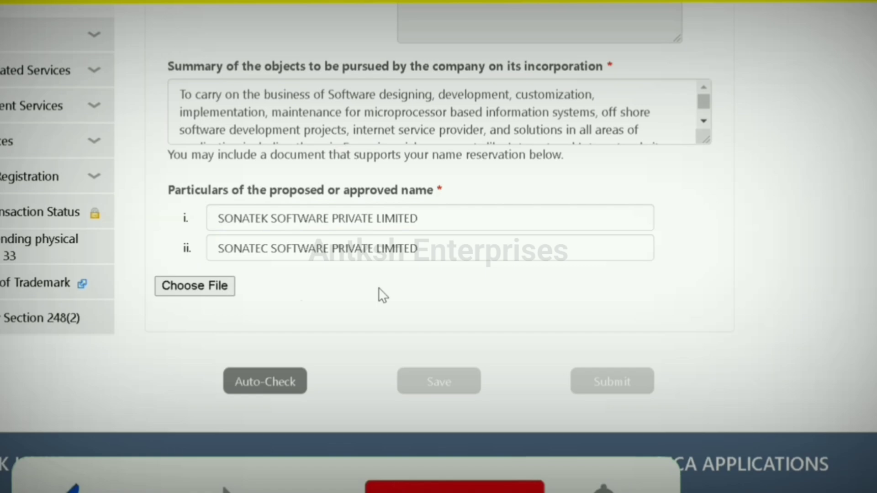
Run the automatic check on the proposed names and save the SPICe+ Part A details.
{"action": "left_click", "coordinate": [280, 390]}
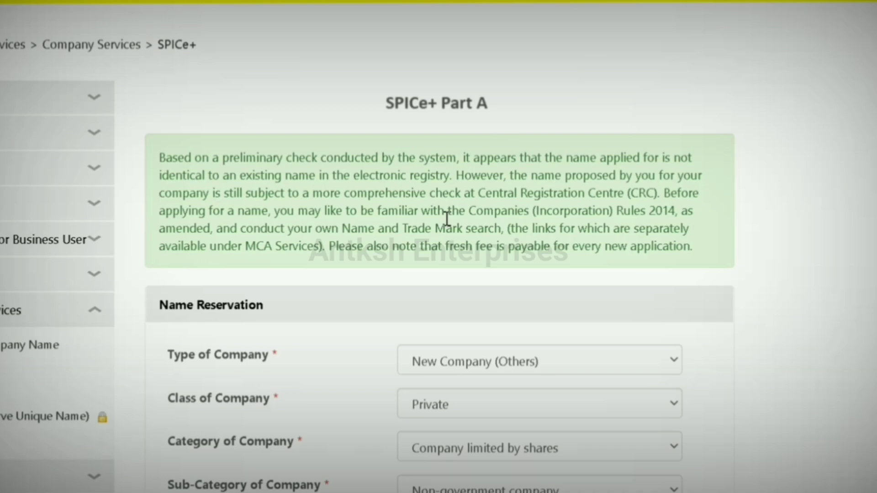
{"action": "scroll", "coordinate": [321, 383], "scroll_direction": "down", "scroll_amount": 12}
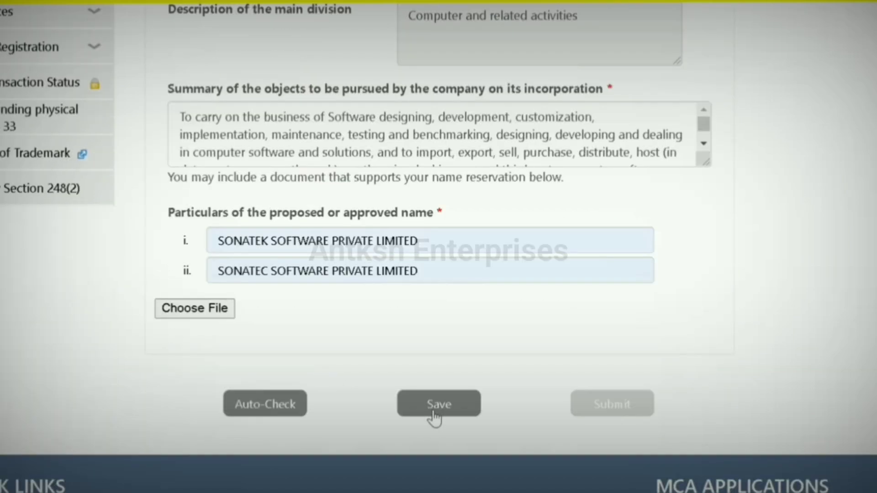
{"action": "left_click", "coordinate": [433, 411]}
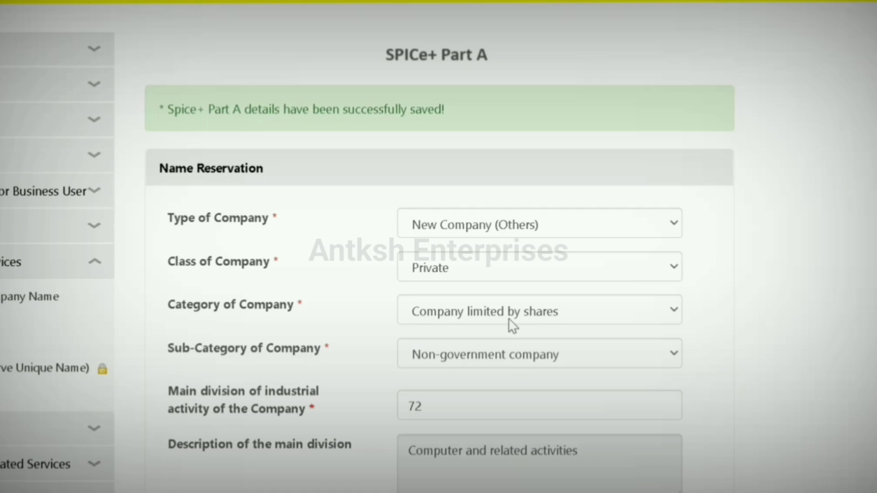
Submit the saved SPICe+ Part A application for name reservation only, without proceeding for incorporation.
{"action": "scroll", "coordinate": [513, 325], "scroll_direction": "down", "scroll_amount": 9}
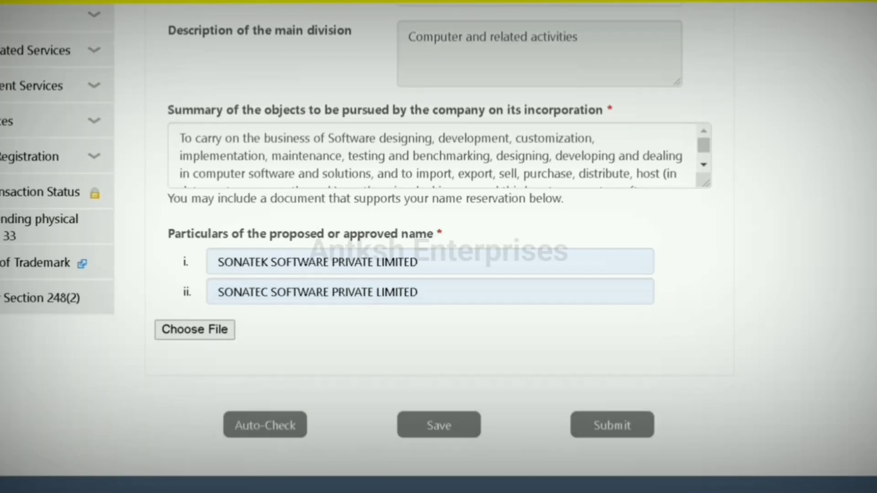
{"action": "scroll", "coordinate": [672, 352], "scroll_direction": "up", "scroll_amount": 6}
{"action": "scroll", "coordinate": [700, 329], "scroll_direction": "down", "scroll_amount": 4}
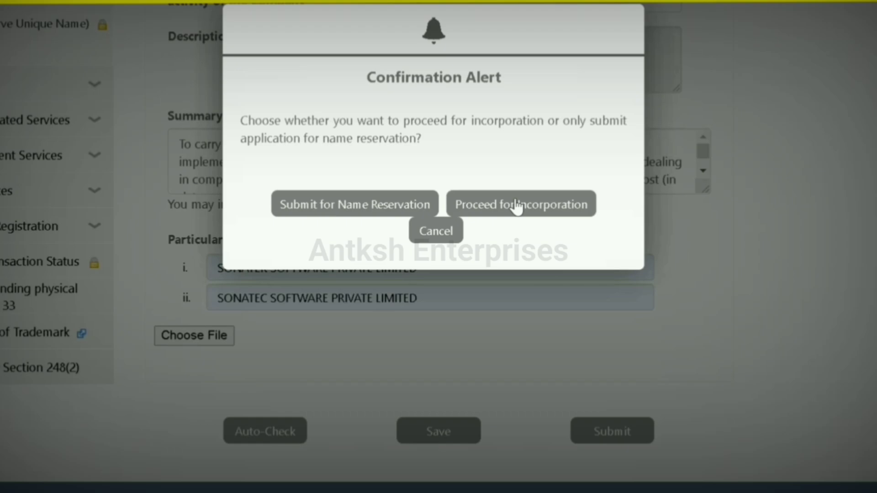
{"action": "left_click", "coordinate": [394, 213]}
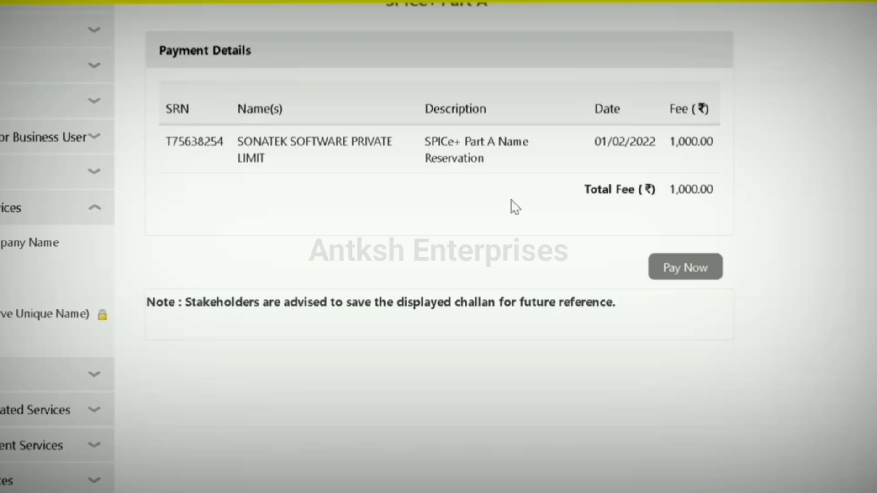
Proceed from the payment details to paying the SPICe+ Part A name reservation fee.
{"action": "scroll", "coordinate": [294, 342], "scroll_direction": "up", "scroll_amount": 3}
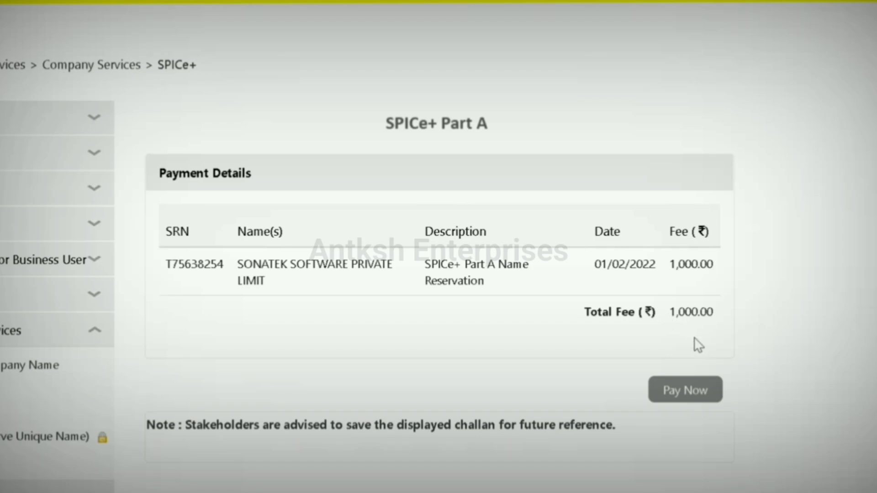
{"action": "scroll", "coordinate": [695, 344], "scroll_direction": "down", "scroll_amount": 2}
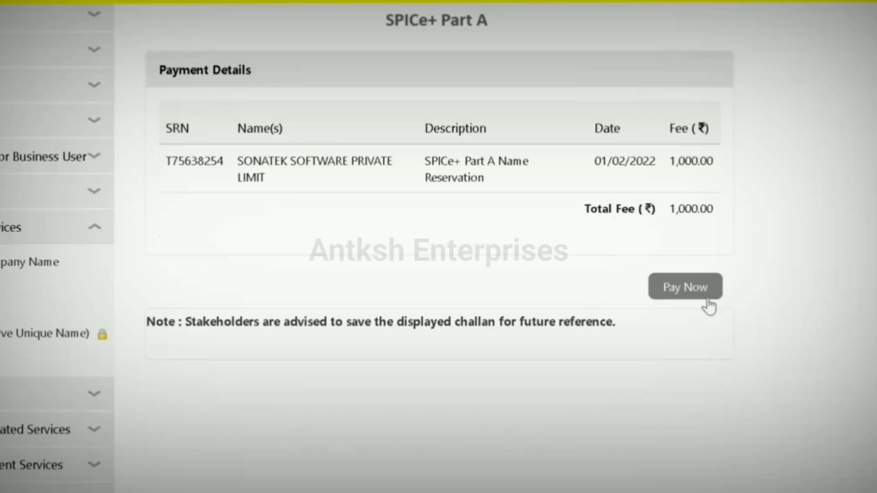
{"action": "left_click", "coordinate": [690, 288]}
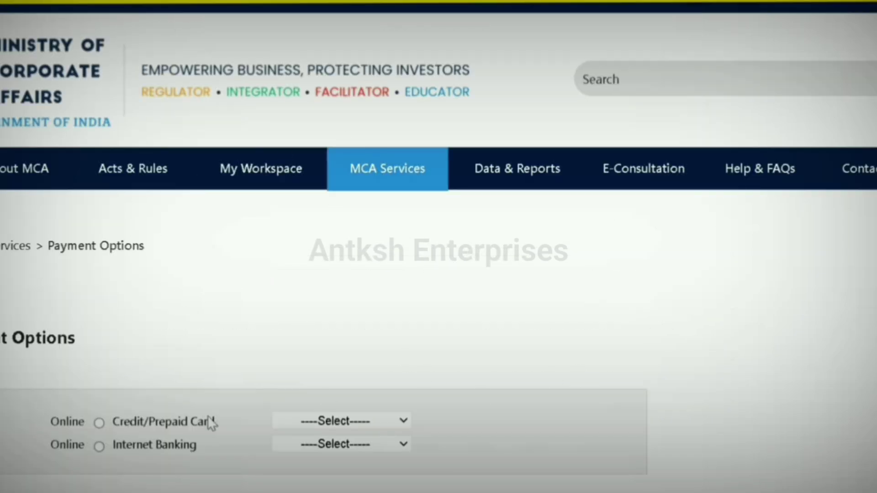
Examine the banks offered for the Credit/Prepaid Card and Internet Banking payment options.
{"action": "left_click", "coordinate": [99, 423]}
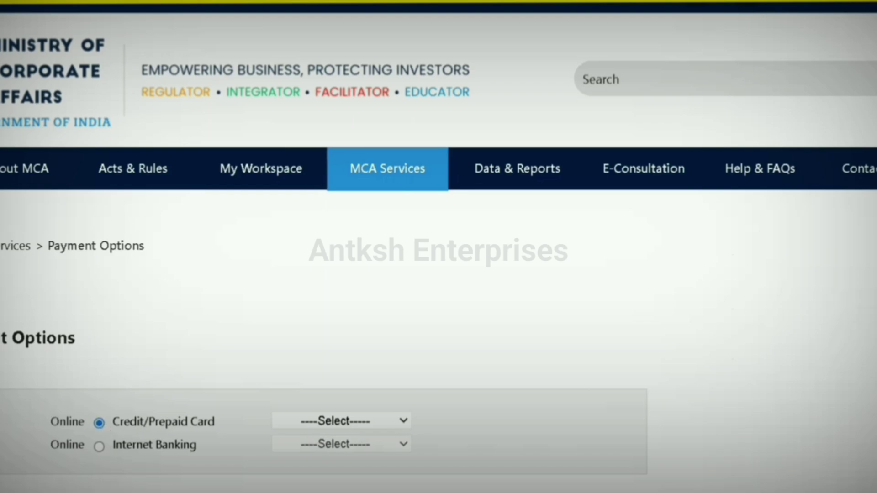
{"action": "scroll", "coordinate": [343, 198], "scroll_direction": "down", "scroll_amount": 5}
{"action": "left_click", "coordinate": [400, 173]}
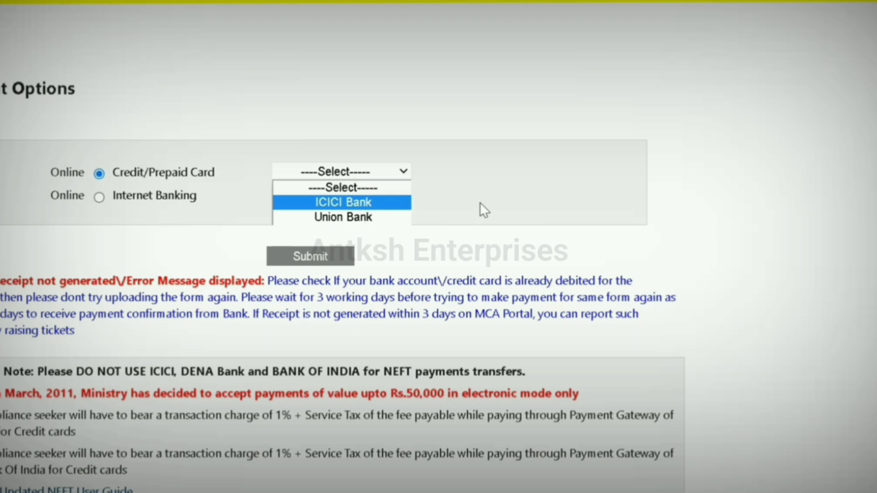
{"action": "left_click", "coordinate": [524, 194]}
{"action": "left_click", "coordinate": [106, 199]}
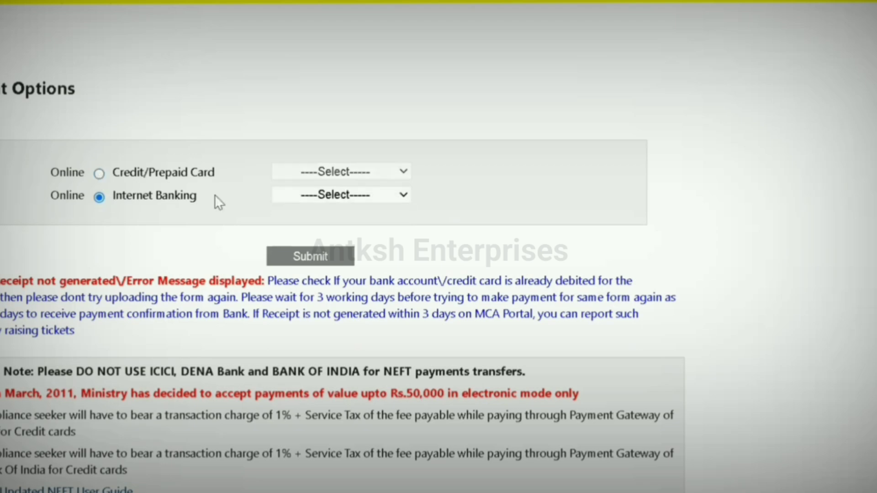
{"action": "left_click", "coordinate": [335, 195]}
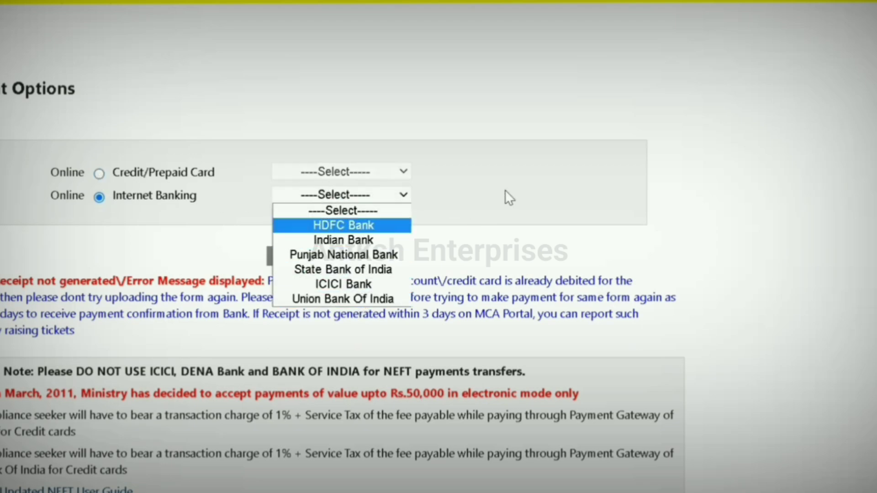
{"action": "key", "text": "Down"}
{"action": "key", "text": "Down"}
{"action": "key", "text": "Down"}
{"action": "key", "text": "Up"}
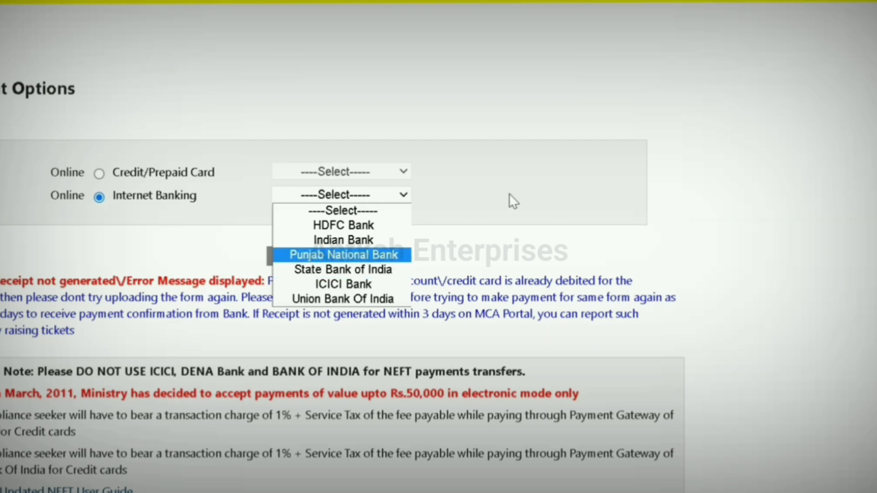
{"action": "left_click", "coordinate": [508, 193]}
Choose Credit/Prepaid Card payment through ICICI Bank and submit the payment option.
{"action": "left_click", "coordinate": [99, 172]}
{"action": "left_click", "coordinate": [309, 174]}
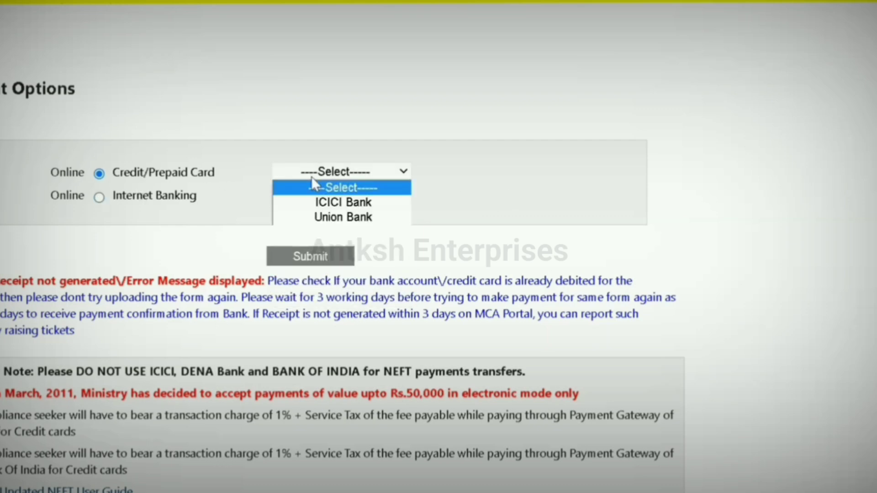
{"action": "left_click", "coordinate": [338, 204]}
{"action": "left_click", "coordinate": [305, 254]}
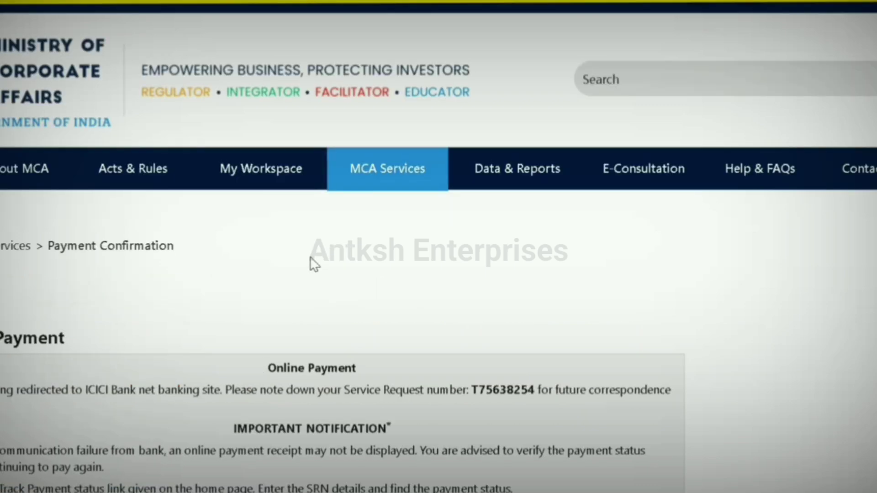
Accept the online payment terms and maximize the payment window for the bank redirect.
{"action": "scroll", "coordinate": [311, 264], "scroll_direction": "down", "scroll_amount": 10}
{"action": "left_click", "coordinate": [10, 302]}
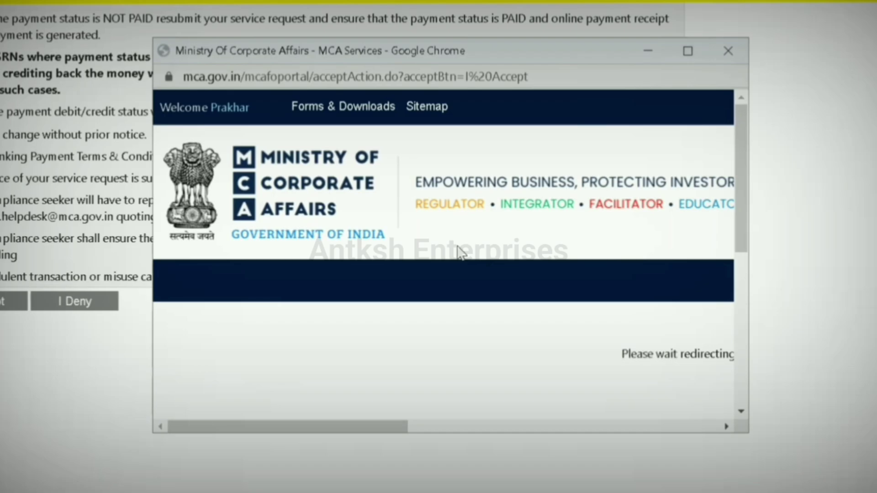
{"action": "left_click", "coordinate": [687, 51]}
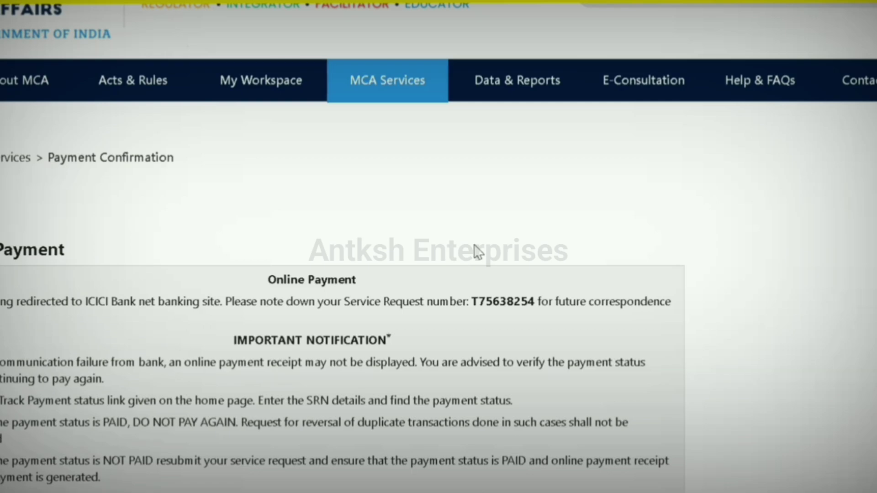
Leave the payment confirmation page and open the Track SRN / Transaction Status service.
{"action": "mouse_move", "coordinate": [383, 87]}
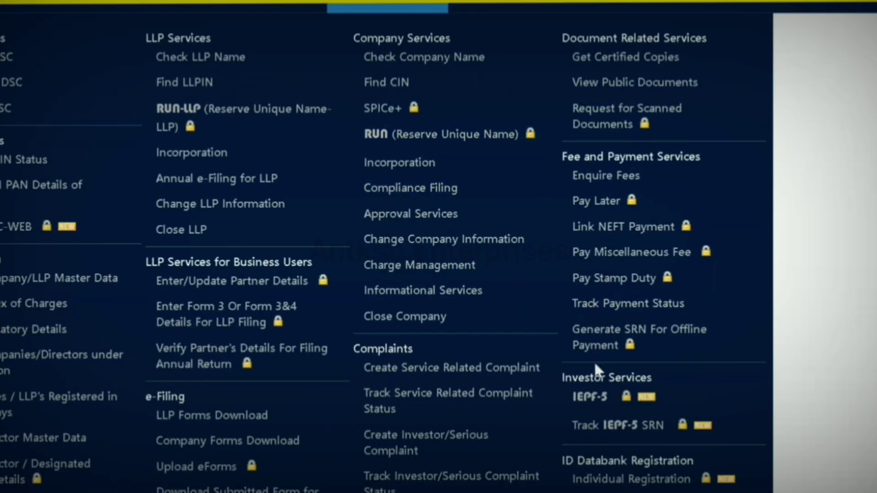
{"action": "scroll", "coordinate": [594, 361], "scroll_direction": "down", "scroll_amount": 2}
{"action": "left_click", "coordinate": [626, 453]}
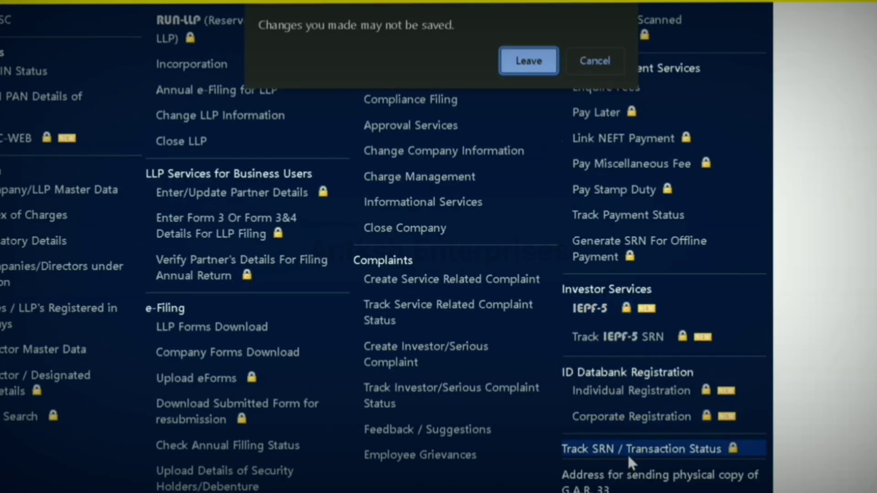
{"action": "left_click", "coordinate": [529, 64]}
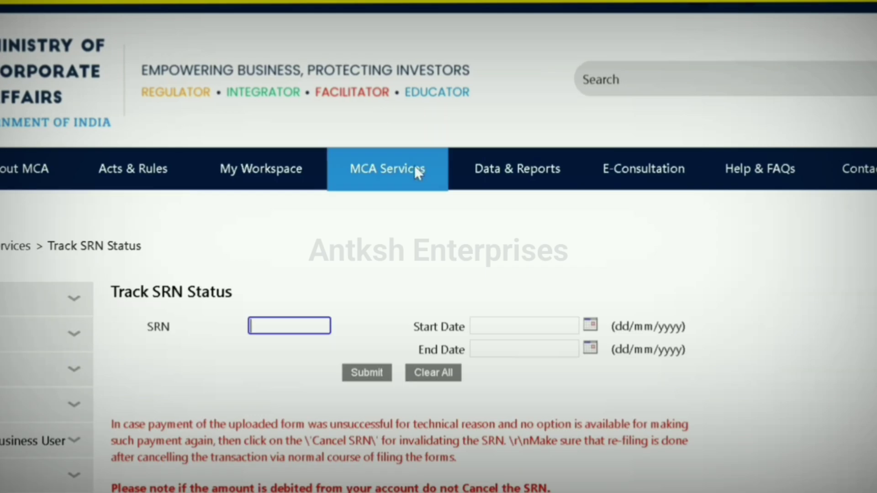
Look up the SRN status of transactions with start date and end date 01/02/2022.
{"action": "scroll", "coordinate": [415, 170], "scroll_direction": "down", "scroll_amount": 2}
{"action": "left_click", "coordinate": [550, 238]}
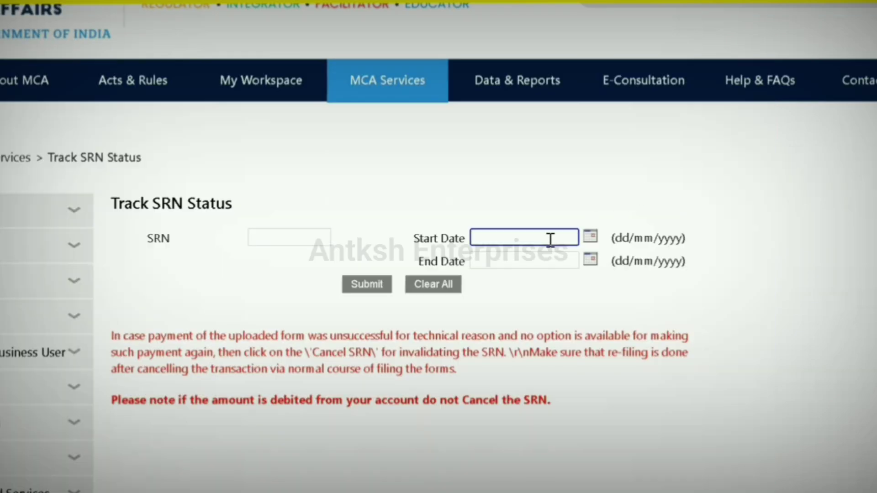
{"action": "type", "text": "01/02/2022"}
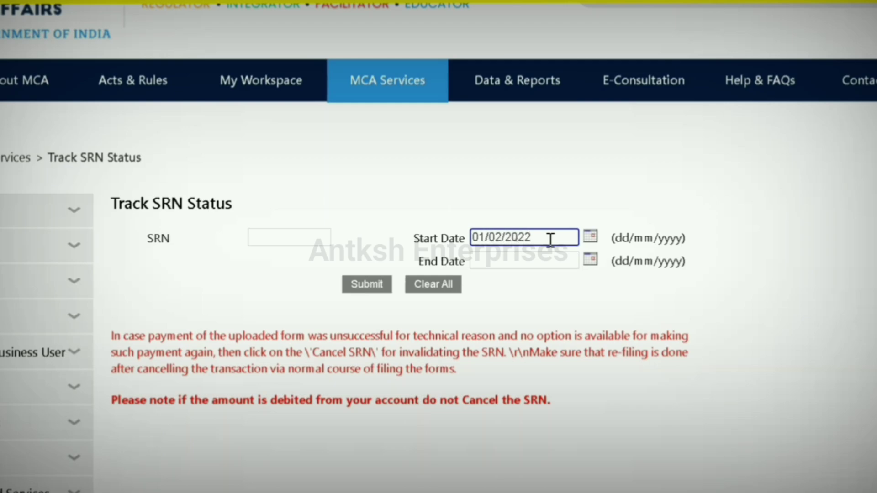
{"action": "left_click_drag", "start_coordinate": [550, 240], "coordinate": [454, 239]}
{"action": "key", "text": "ctrl+c"}
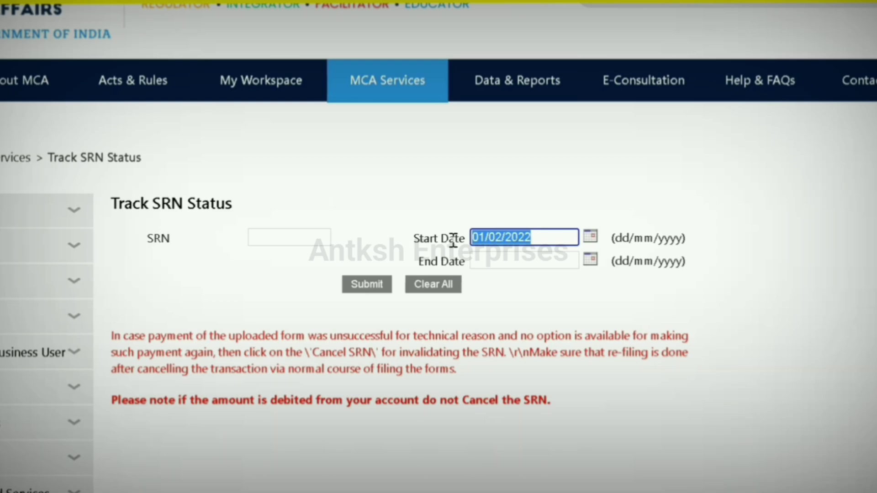
{"action": "left_click", "coordinate": [533, 261]}
{"action": "key", "text": "ctrl+v"}
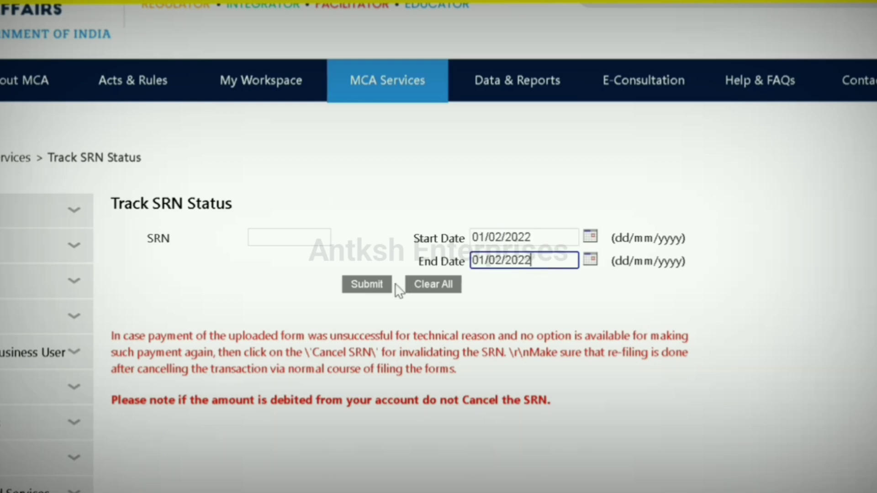
{"action": "left_click", "coordinate": [368, 284]}
{"action": "scroll", "coordinate": [513, 256], "scroll_direction": "down", "scroll_amount": 5}
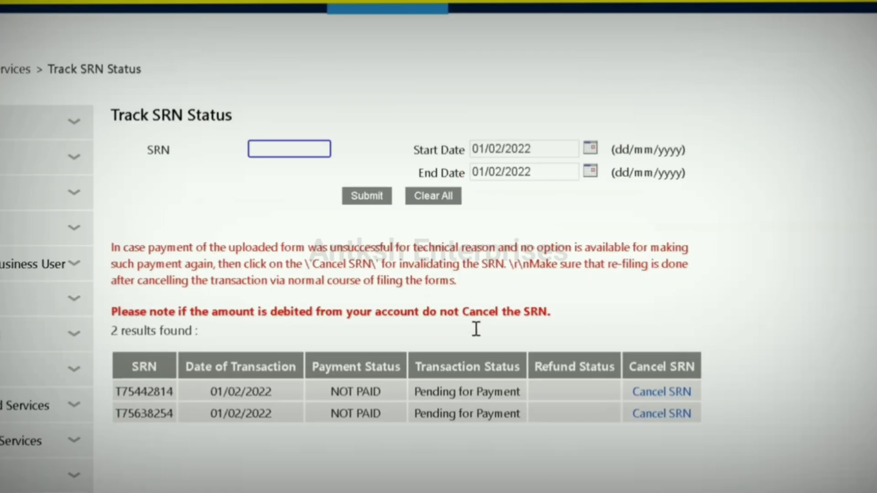
{"action": "scroll", "coordinate": [465, 328], "scroll_direction": "up", "scroll_amount": 2}
{"action": "scroll", "coordinate": [489, 333], "scroll_direction": "down", "scroll_amount": 2}
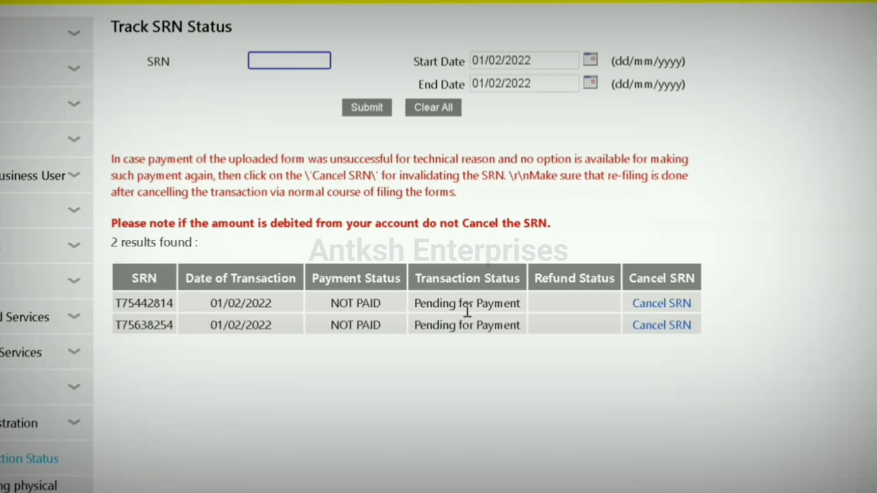
Cancel the first unpaid SRN in the results, confirm its expiry and dismiss the success message.
{"action": "left_click", "coordinate": [663, 303]}
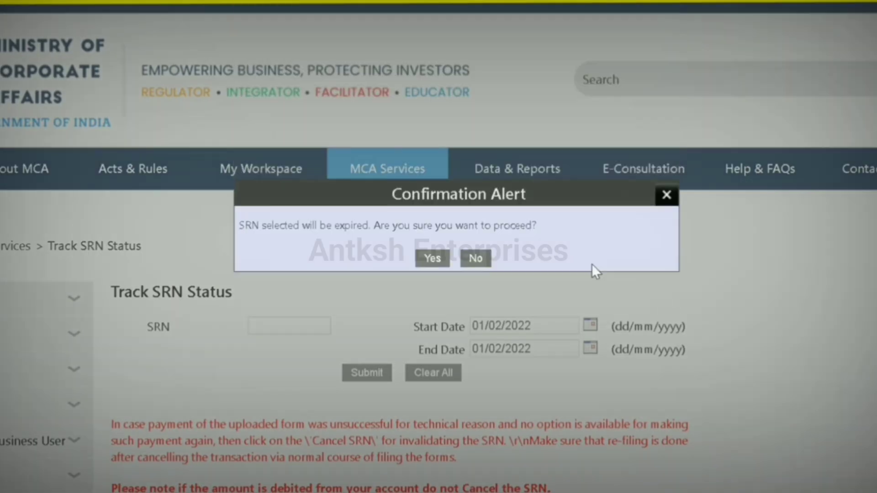
{"action": "left_click", "coordinate": [437, 279]}
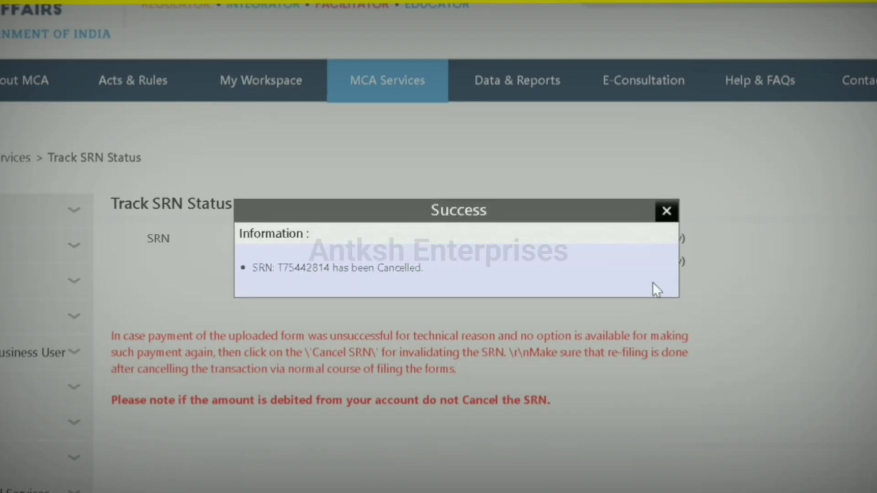
{"action": "left_click", "coordinate": [662, 211]}
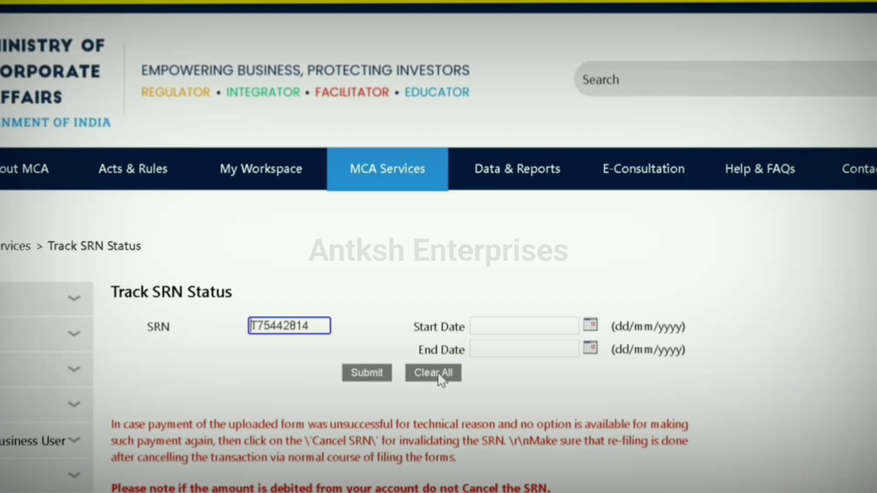
Clear the SRN field and look up the transactions again with start and end dates set to 01/02/2022.
{"action": "key", "text": "BackSpace"}
{"action": "key", "text": "BackSpace"}
{"action": "key", "text": "BackSpace"}
{"action": "key", "text": "BackSpace"}
{"action": "key", "text": "BackSpace"}
{"action": "key", "text": "BackSpace"}
{"action": "key", "text": "BackSpace"}
{"action": "key", "text": "BackSpace"}
{"action": "key", "text": "BackSpace"}
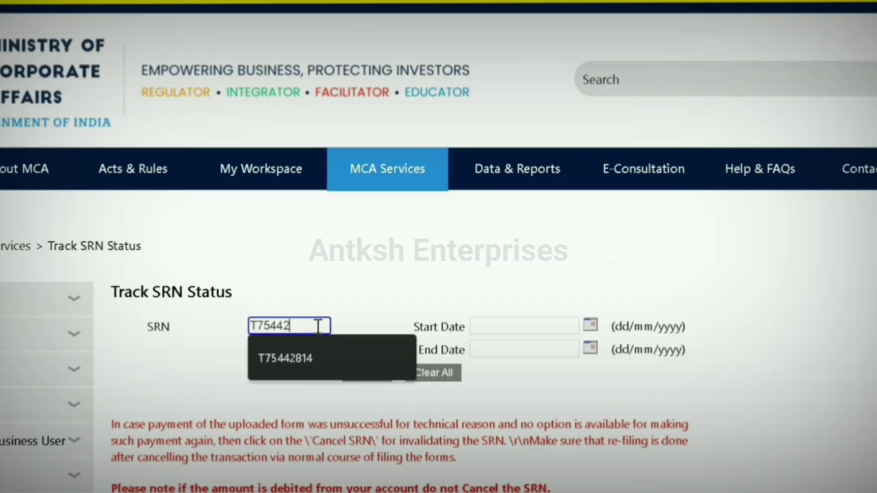
{"action": "left_click", "coordinate": [509, 325]}
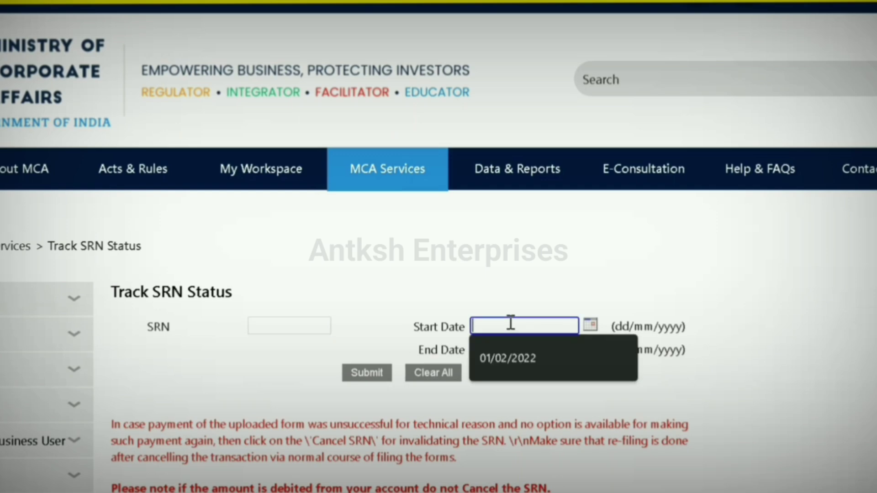
{"action": "left_click", "coordinate": [527, 357]}
{"action": "left_click", "coordinate": [526, 348]}
{"action": "left_click", "coordinate": [525, 379]}
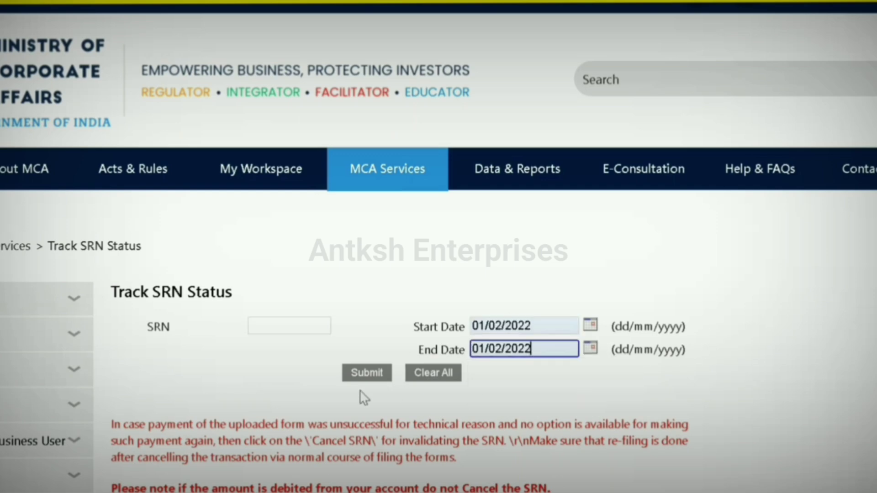
{"action": "left_click", "coordinate": [376, 377]}
Cancel the remaining unpaid SRN, confirm its expiry and dismiss the success message.
{"action": "scroll", "coordinate": [436, 358], "scroll_direction": "down", "scroll_amount": 5}
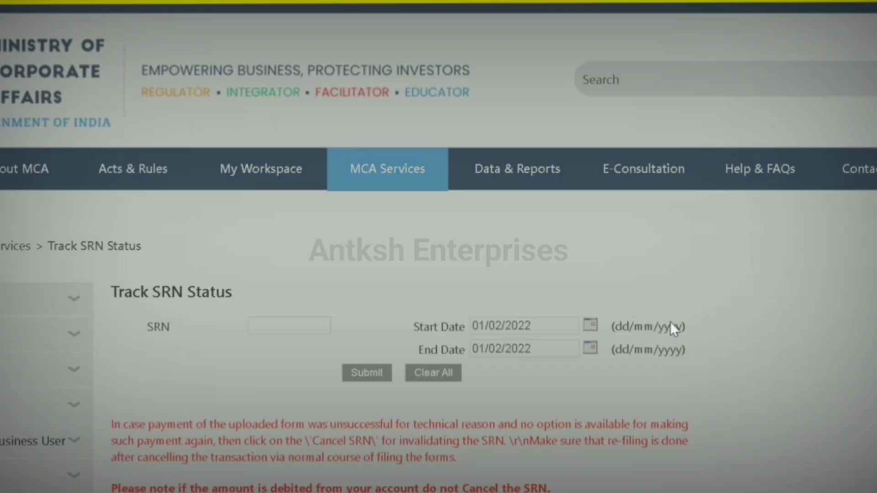
{"action": "left_click", "coordinate": [443, 273]}
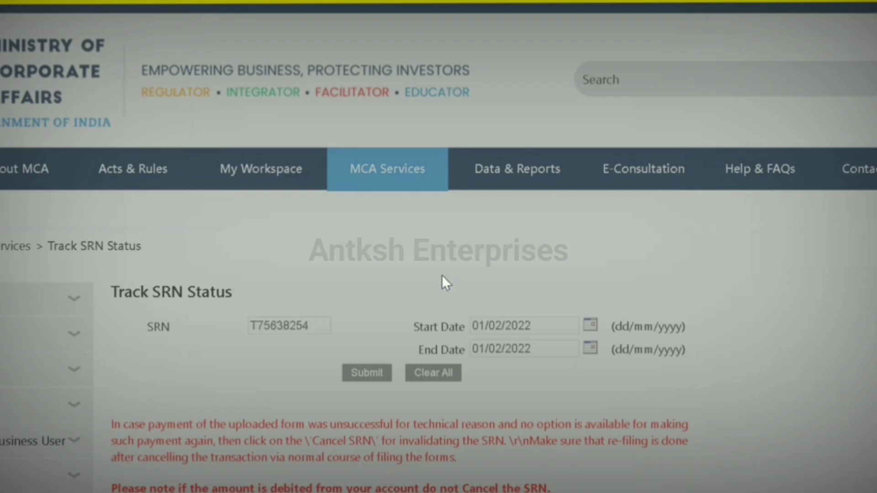
{"action": "scroll", "coordinate": [506, 274], "scroll_direction": "down", "scroll_amount": 4}
{"action": "scroll", "coordinate": [506, 275], "scroll_direction": "down", "scroll_amount": 2}
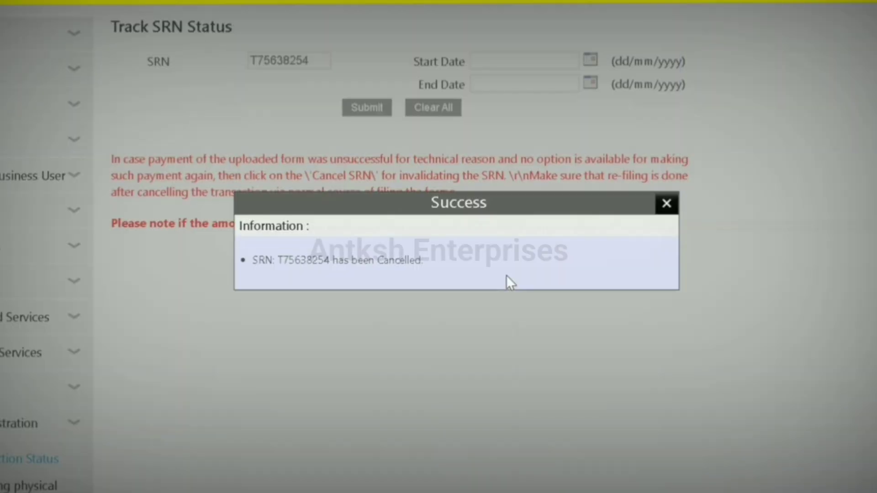
{"action": "left_click", "coordinate": [667, 211]}
Open the SPICe+ service page under Company Services to reach the new and existing application options.
{"action": "scroll", "coordinate": [417, 266], "scroll_direction": "up", "scroll_amount": 6}
{"action": "mouse_move", "coordinate": [376, 160]}
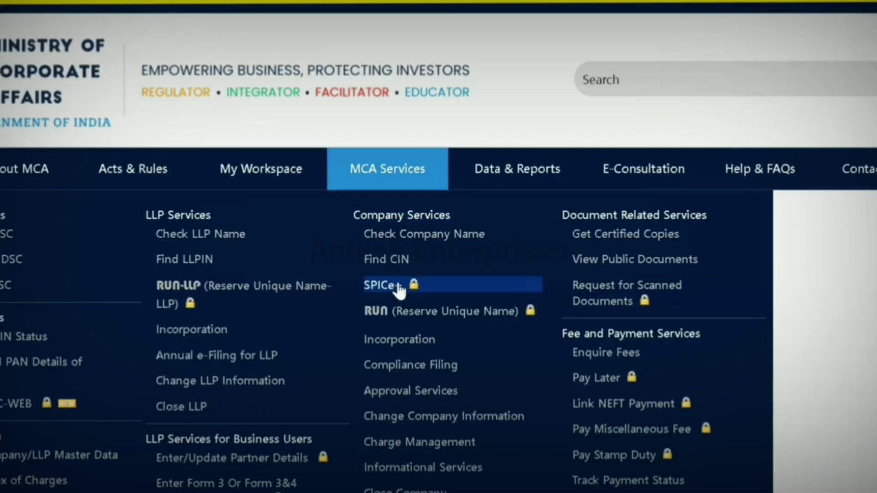
{"action": "left_click", "coordinate": [399, 288]}
{"action": "scroll", "coordinate": [509, 317], "scroll_direction": "down", "scroll_amount": 2}
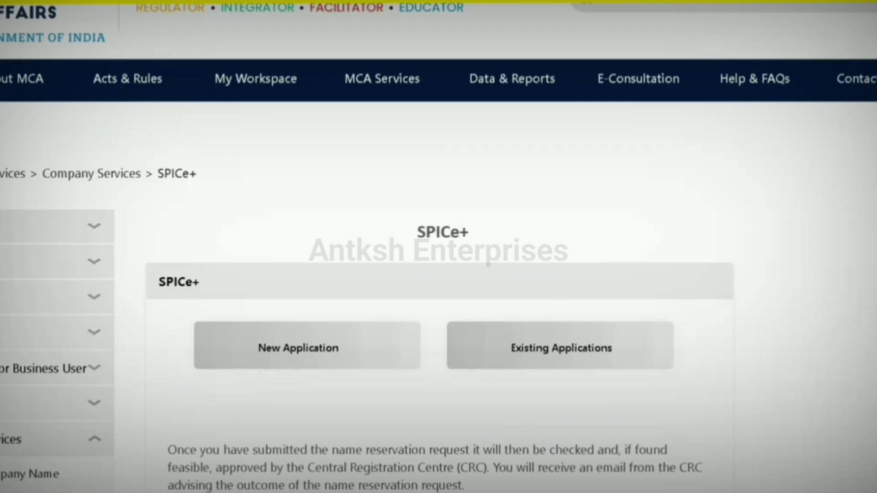
{"action": "scroll", "coordinate": [328, 356], "scroll_direction": "down", "scroll_amount": 4}
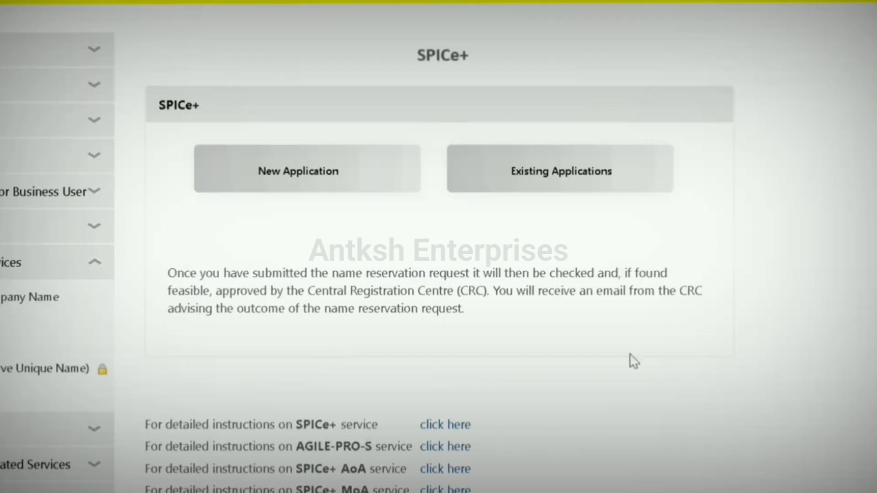